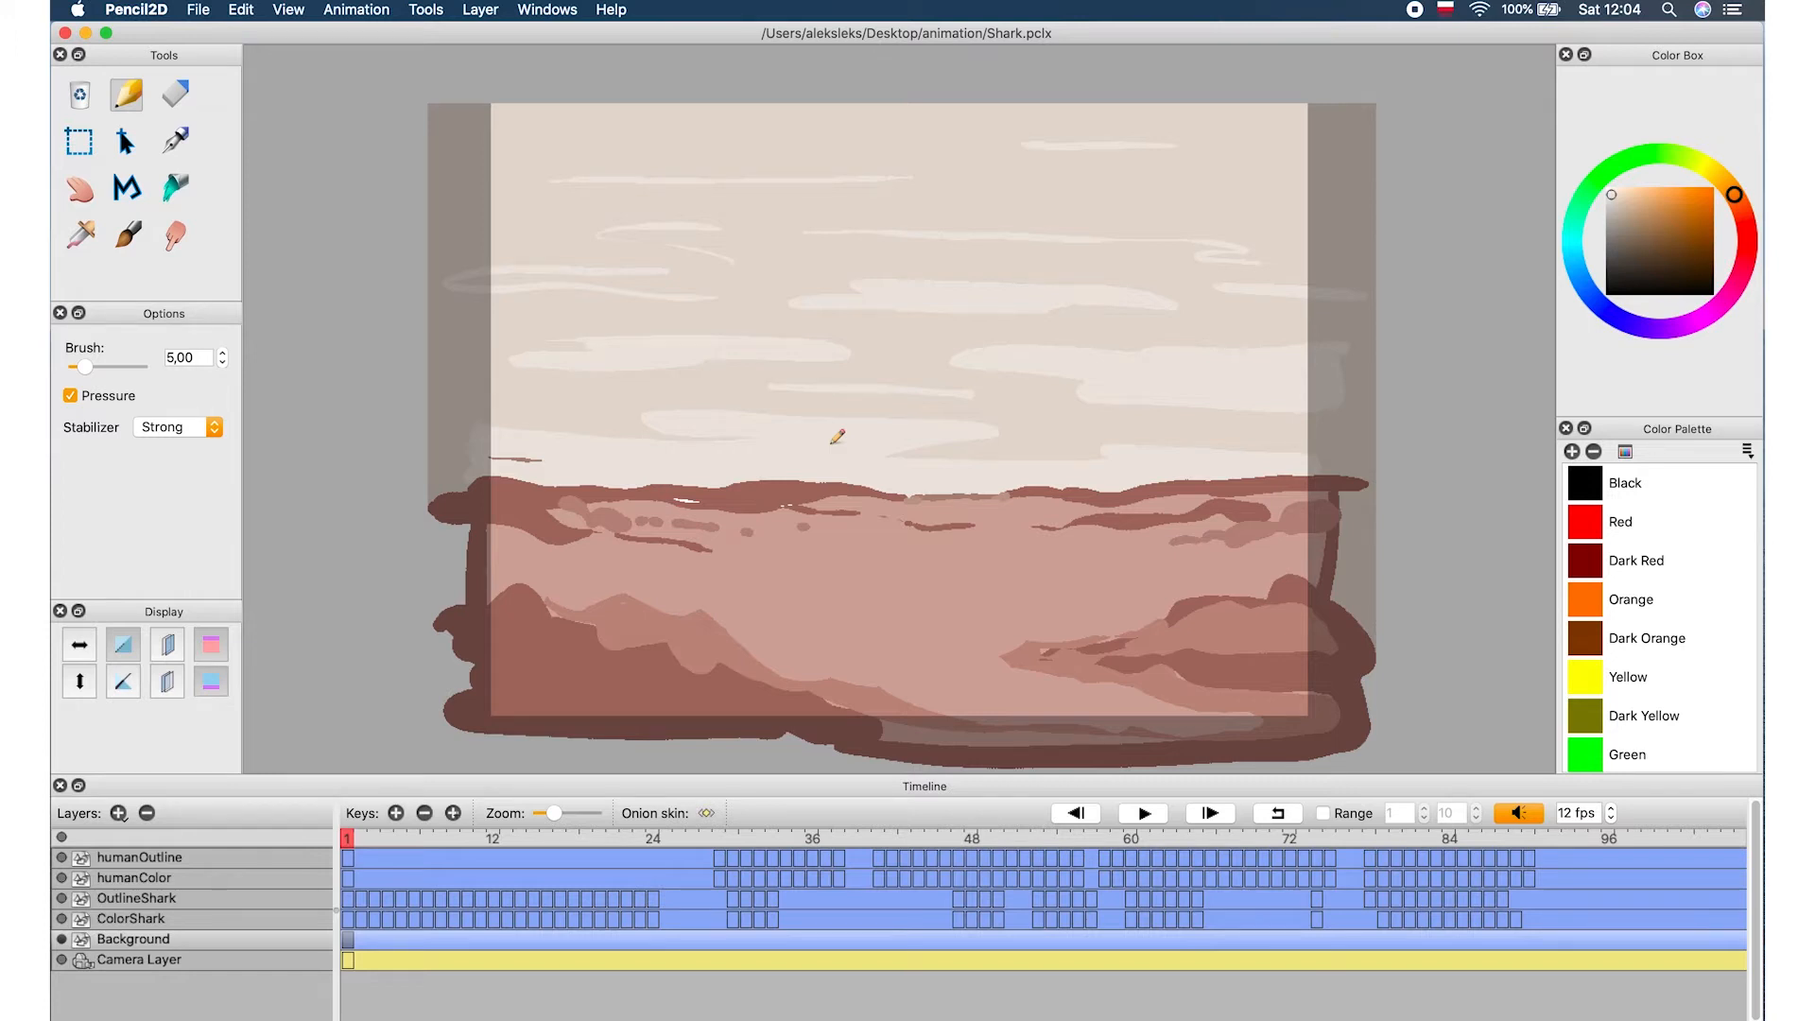
Open the movie export options and set the end frame to 100
click(196, 8)
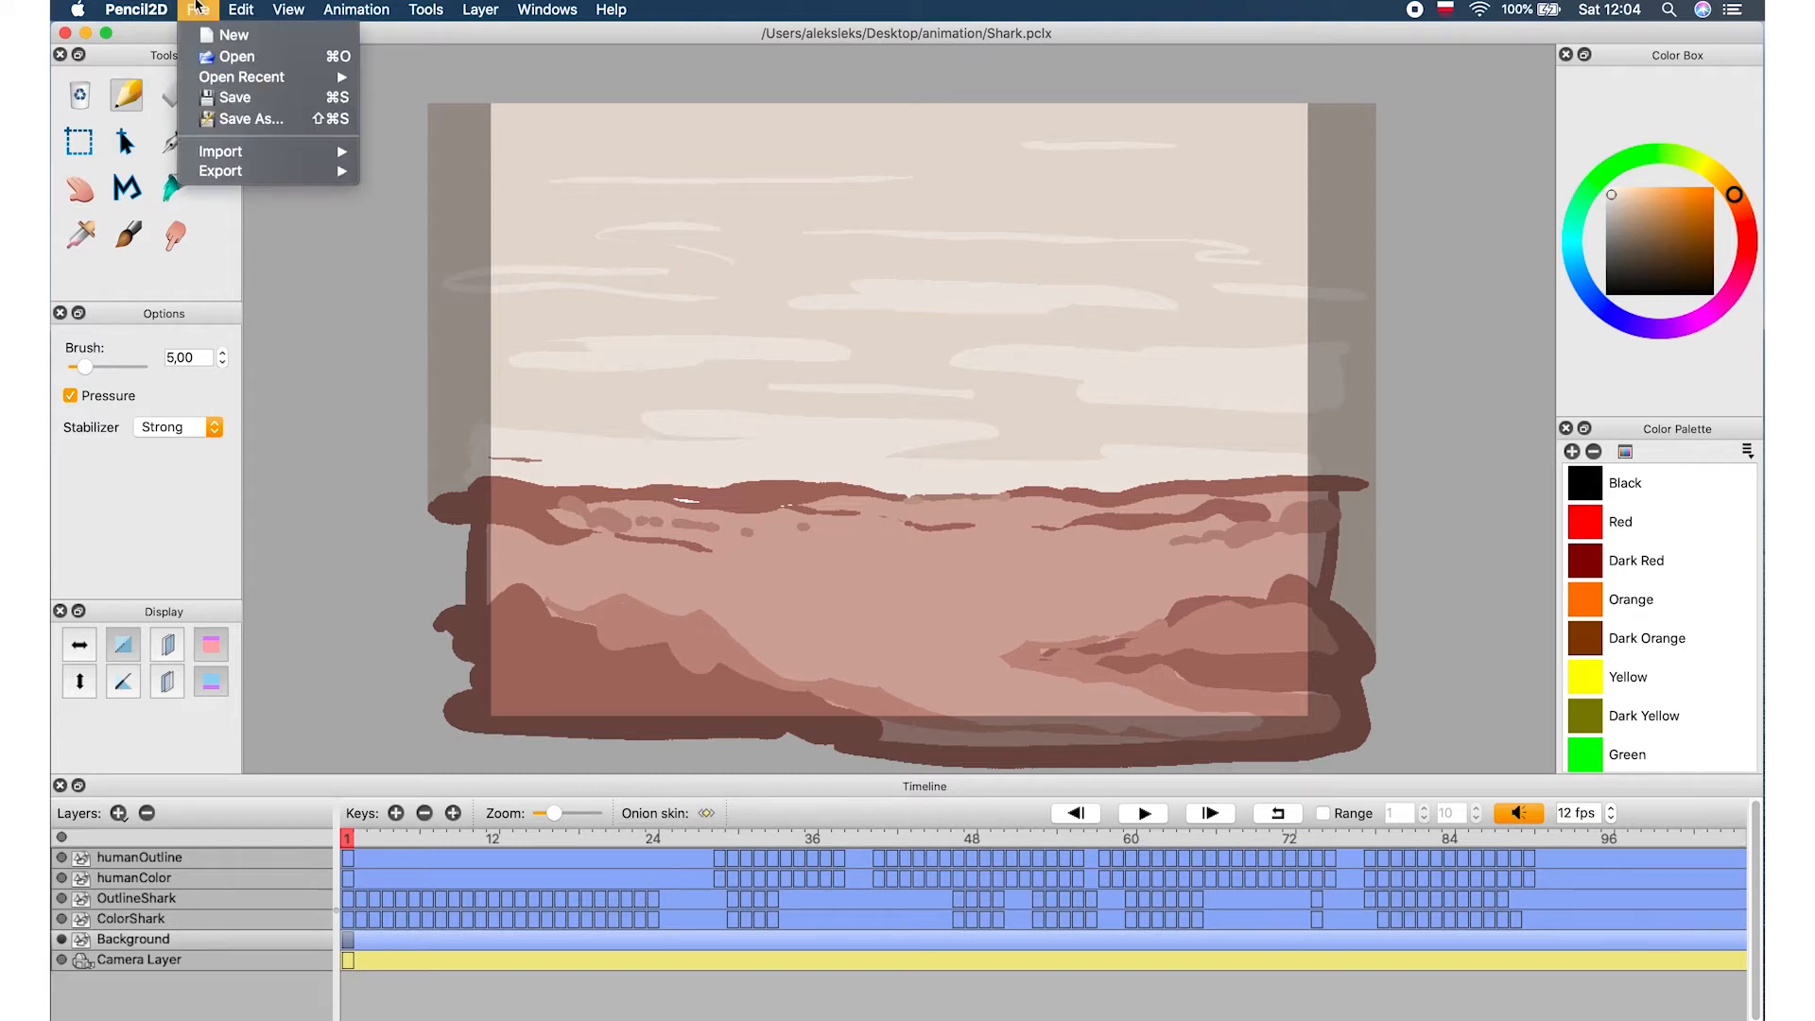
mouse_move(293, 171)
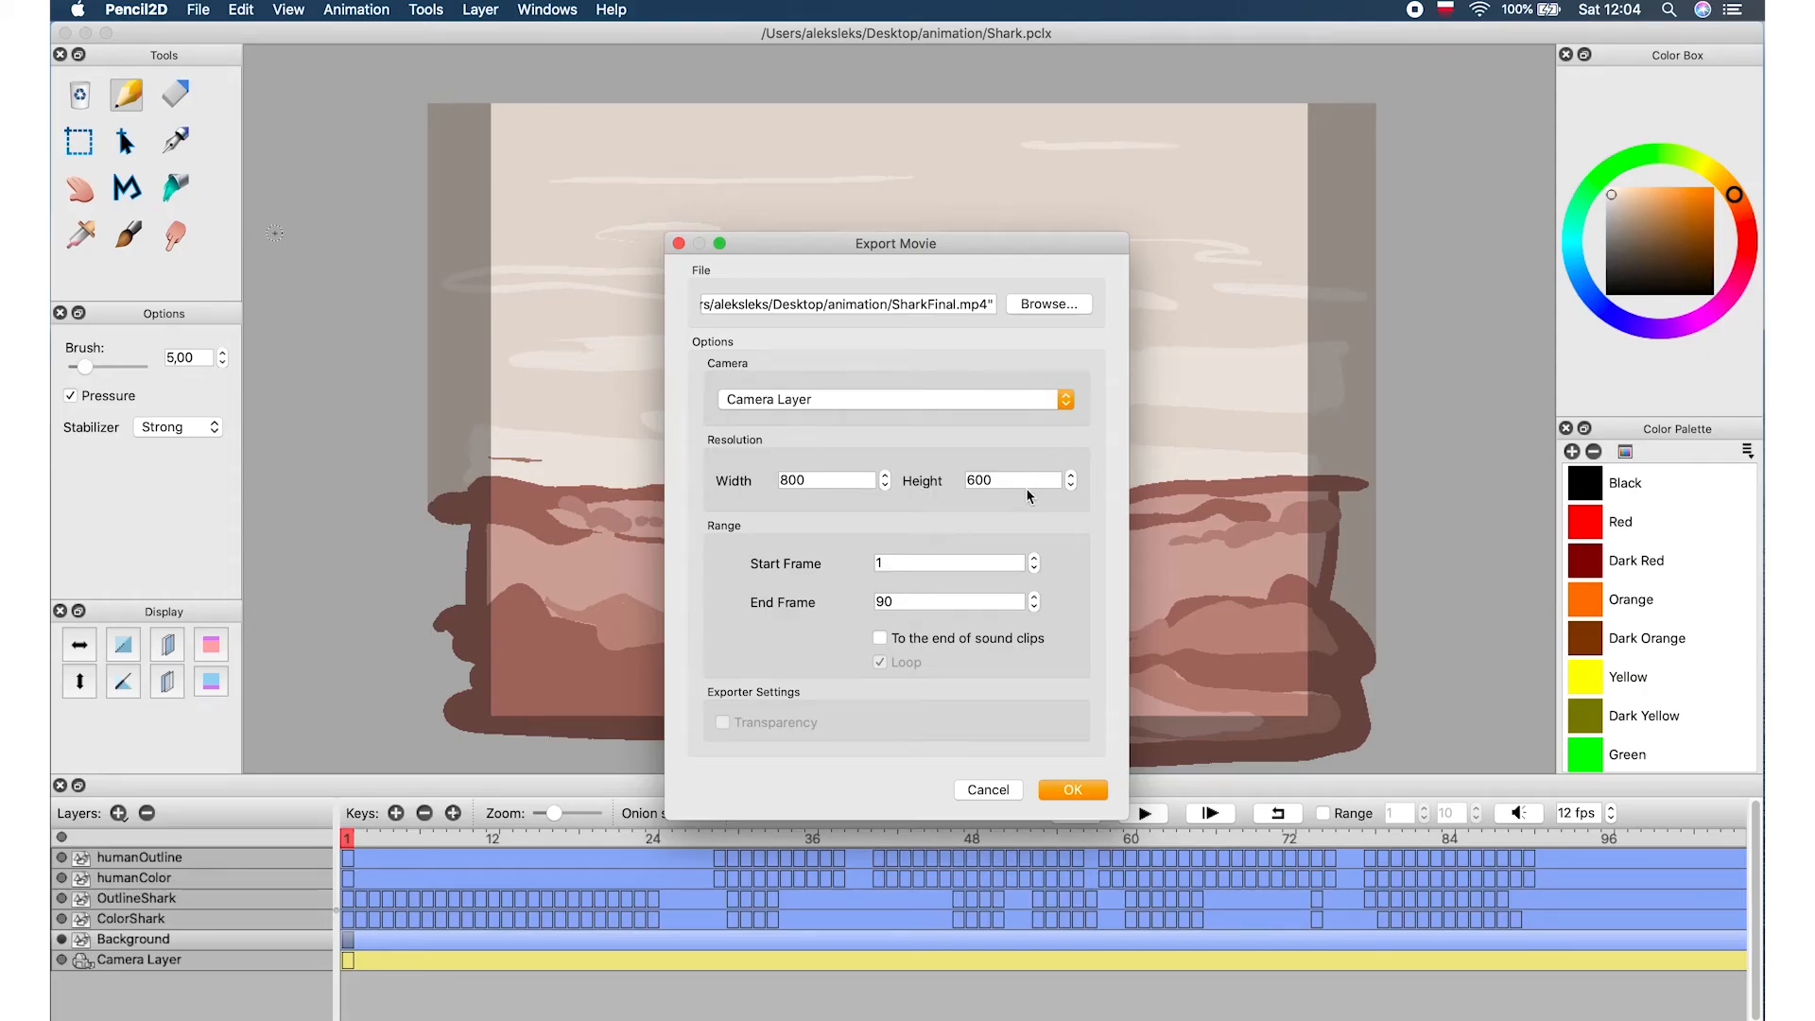
double_click(923, 602)
text(100)
Save the movie as SharkFinal in MP4 format and decline opening it
click(1040, 305)
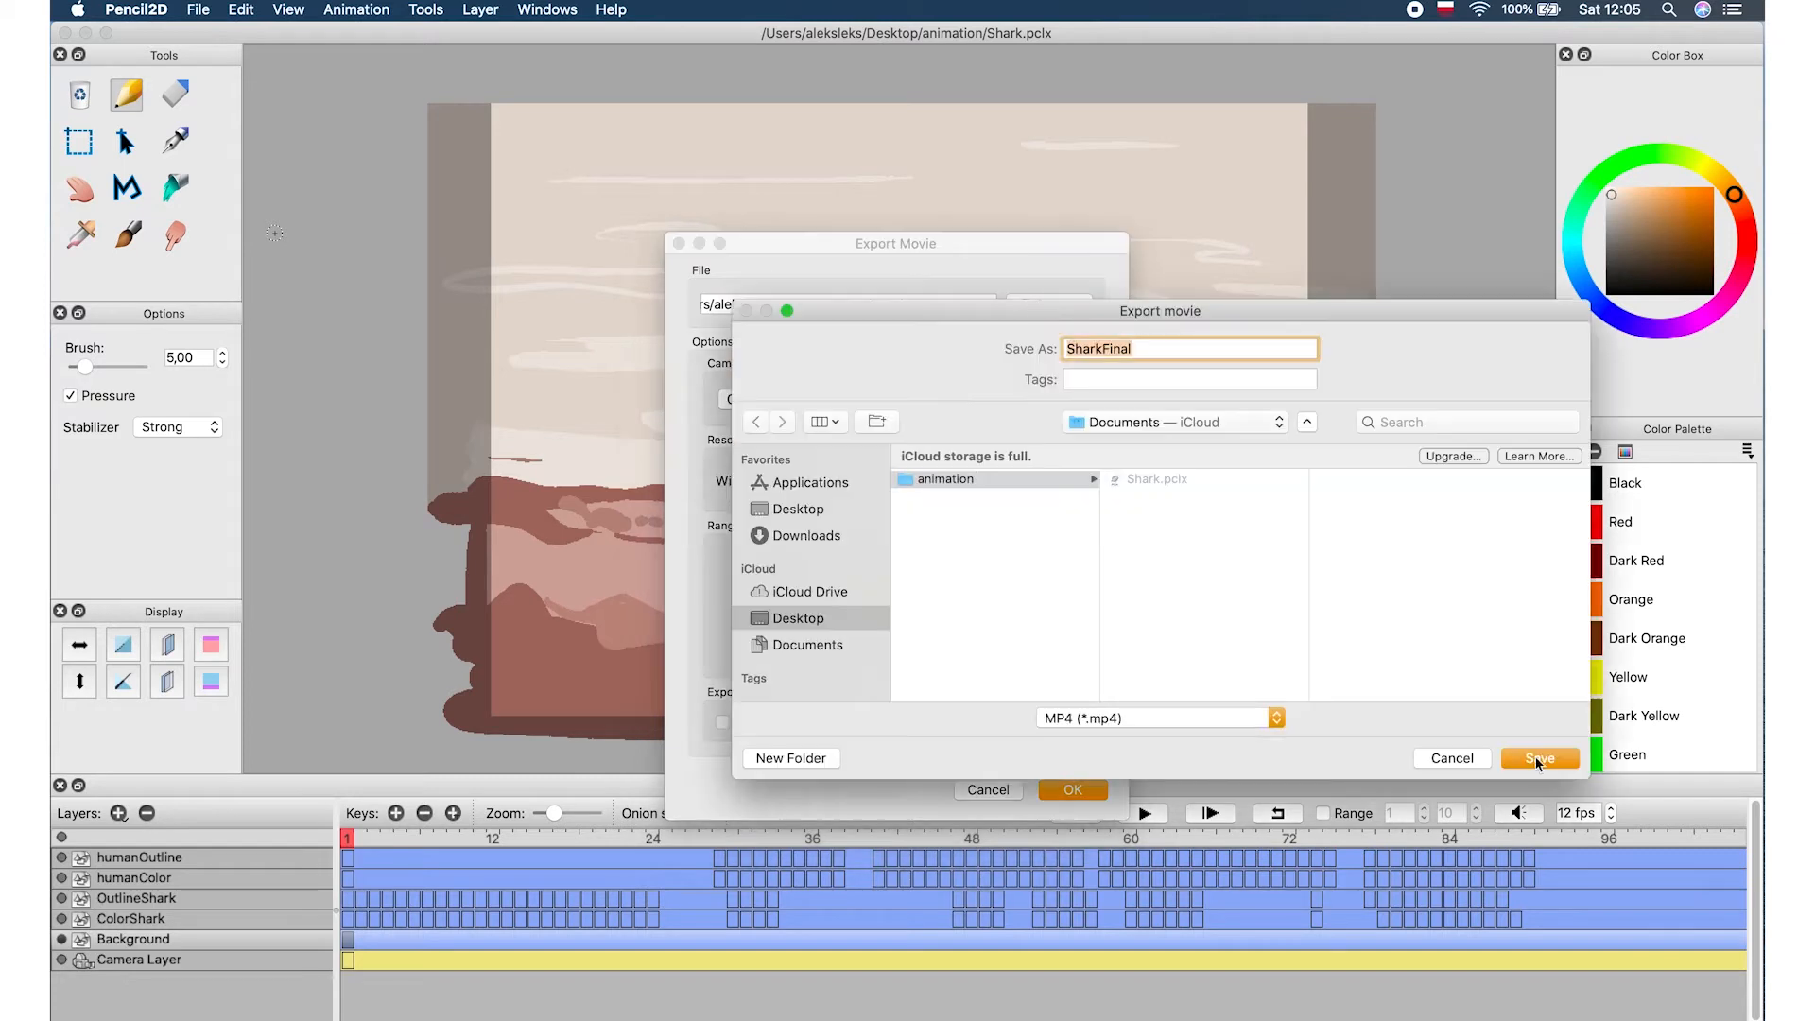
click(1535, 757)
click(1053, 781)
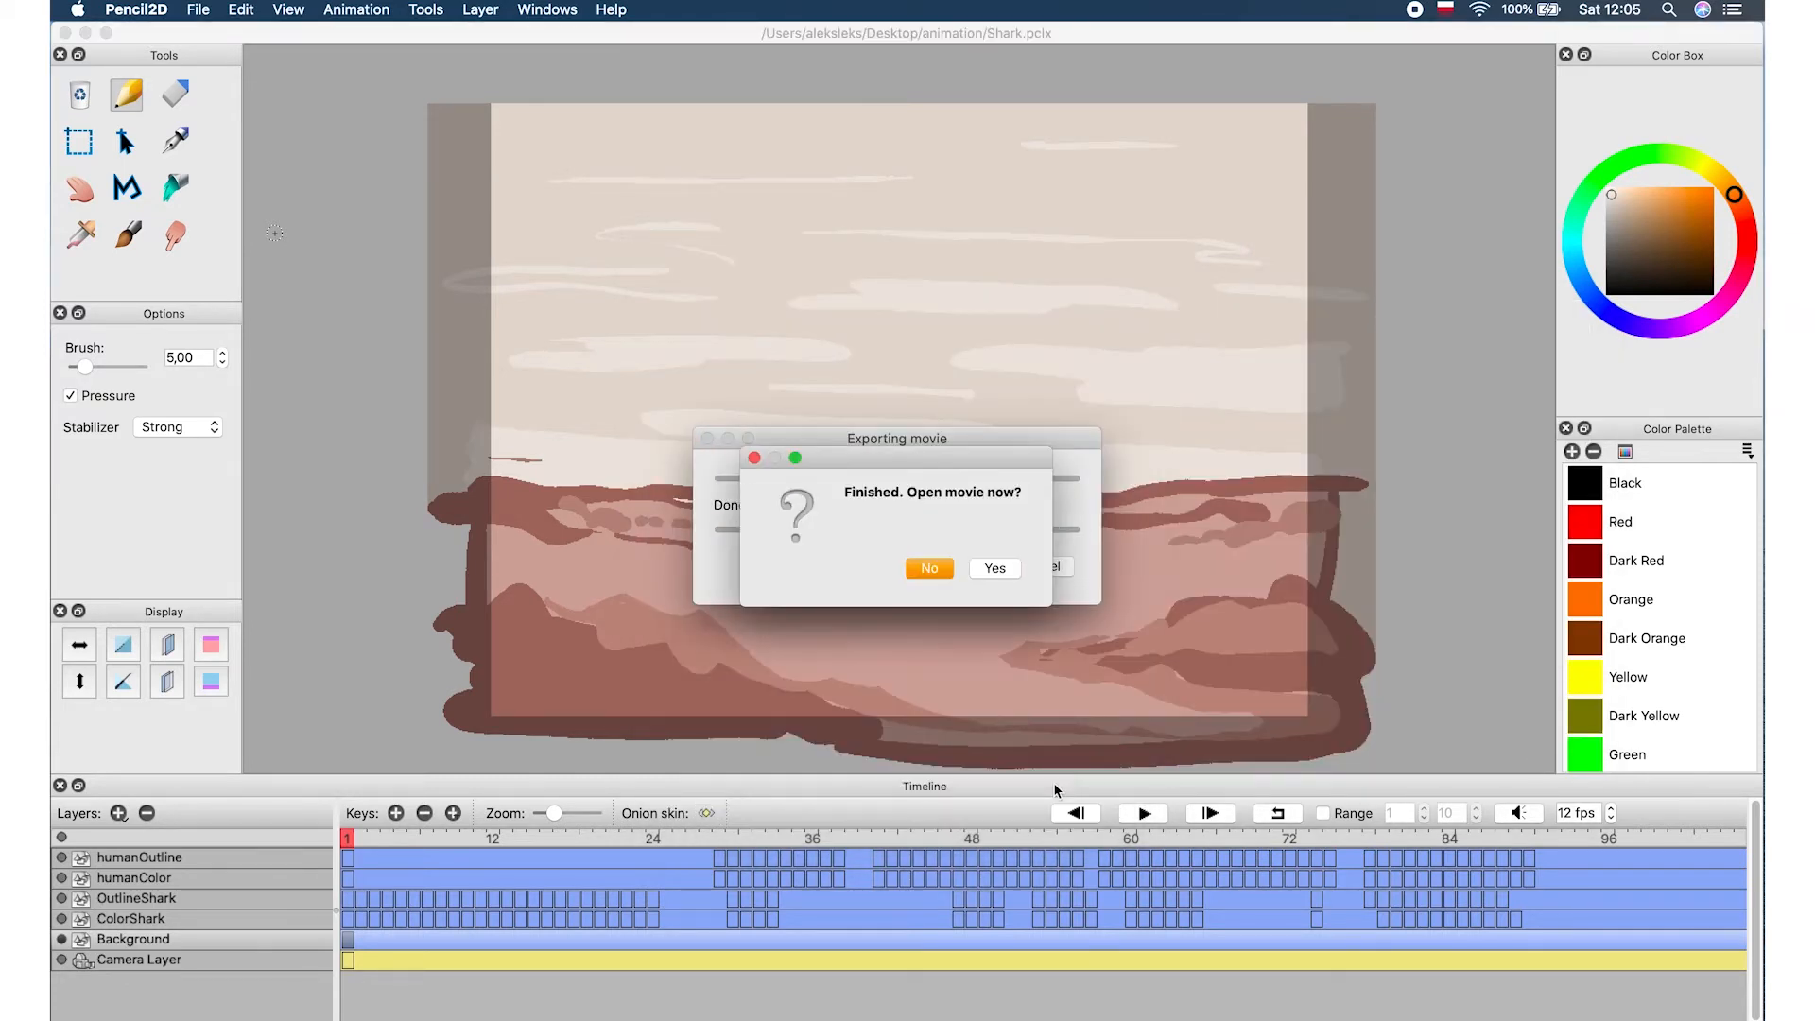
click(938, 567)
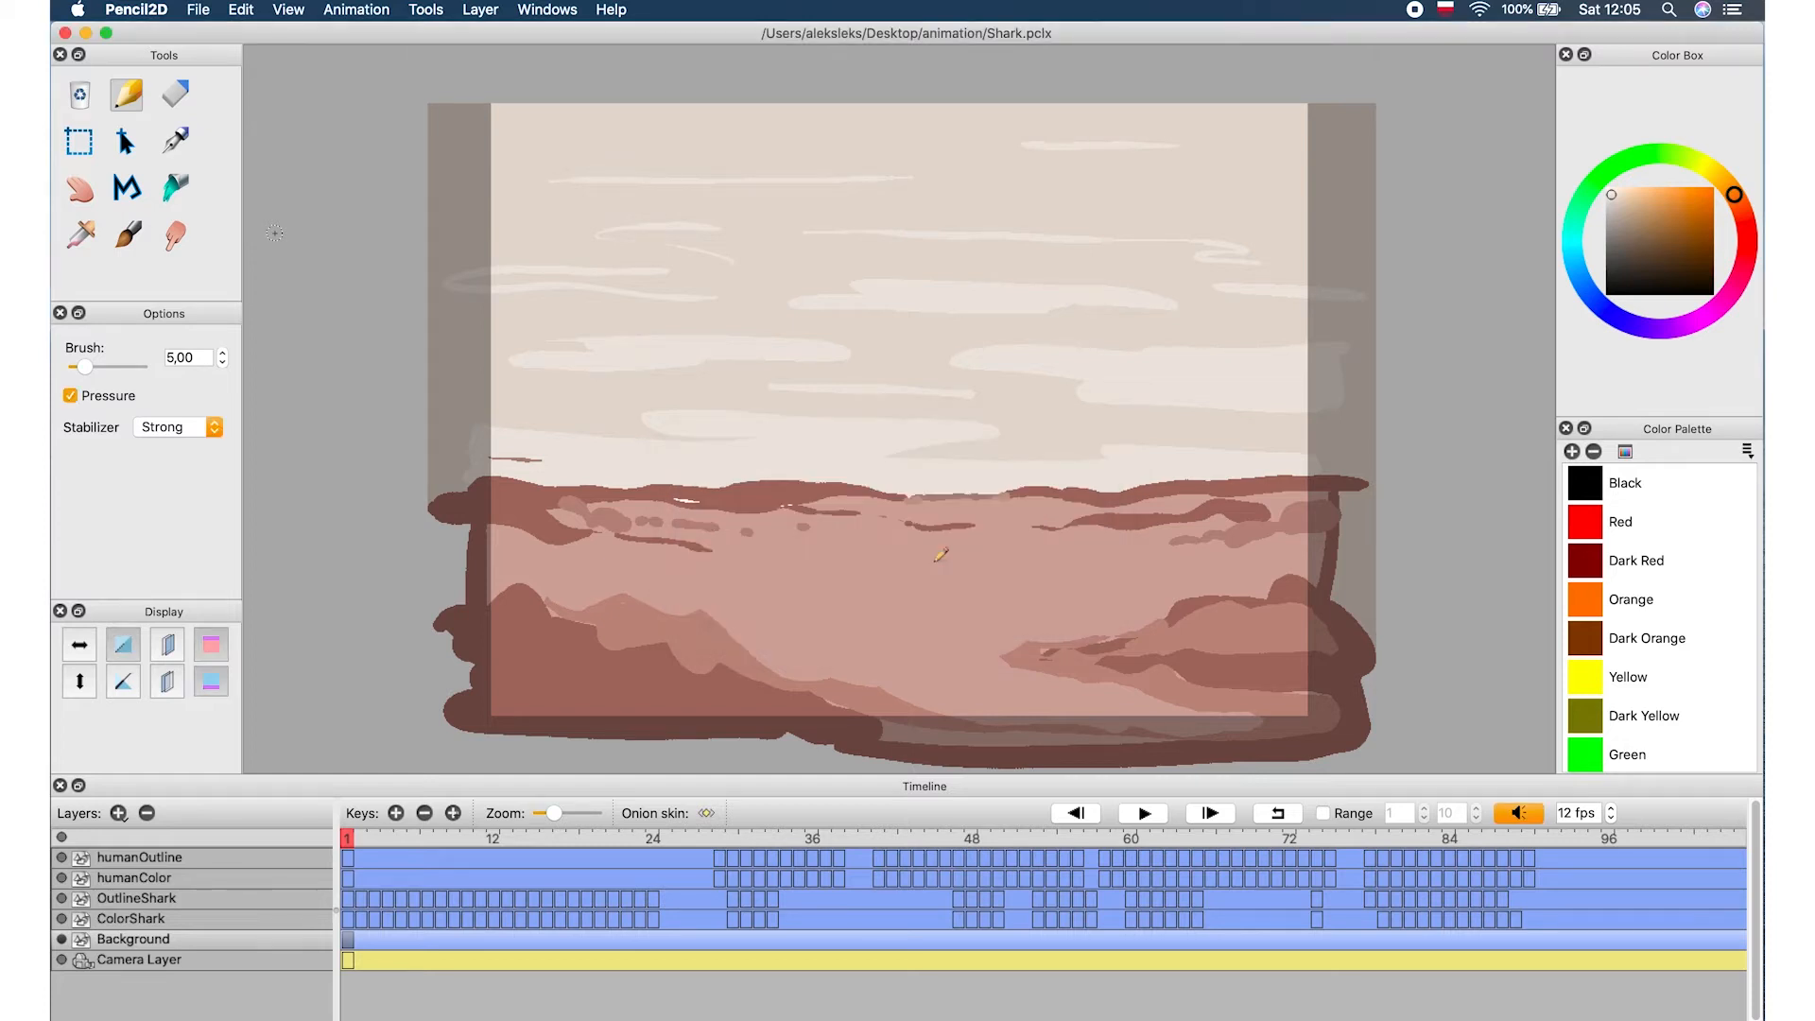
Preview the exported SharkFinal.mp4 from the animation folder in Finder Quick Look
key(ctrl+Up)
click(1475, 899)
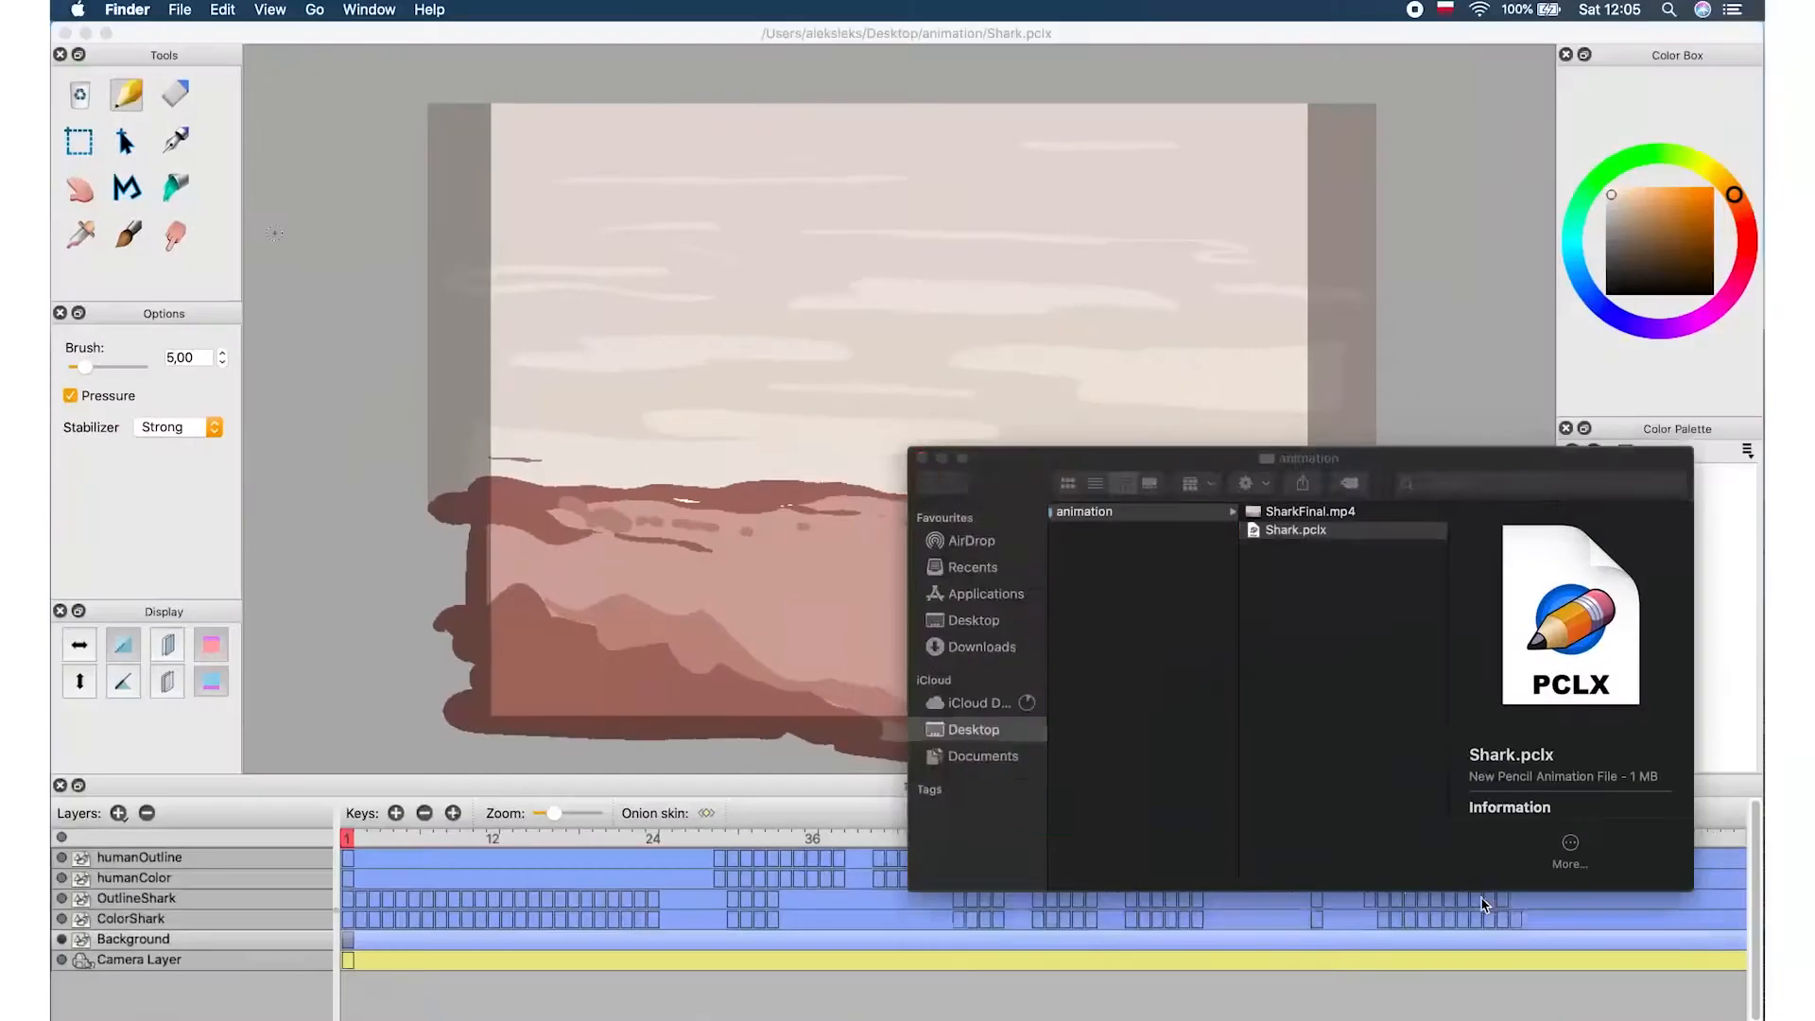
click(1334, 513)
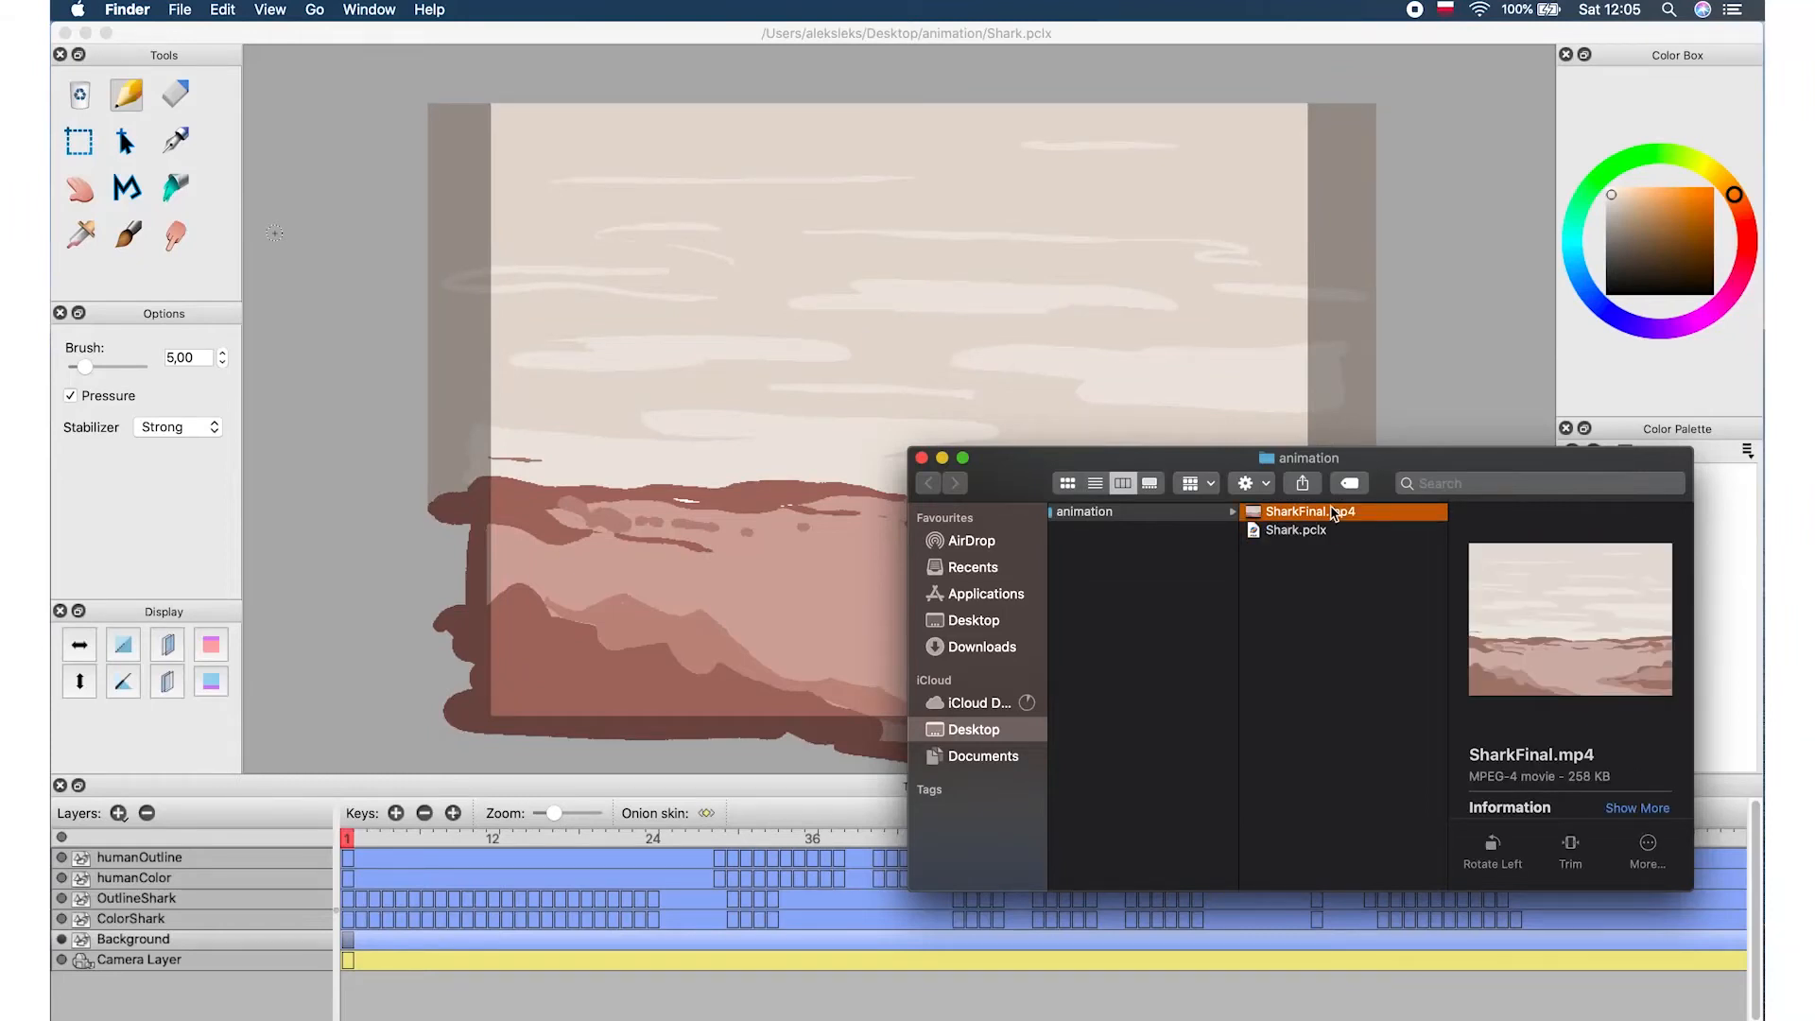
key(space)
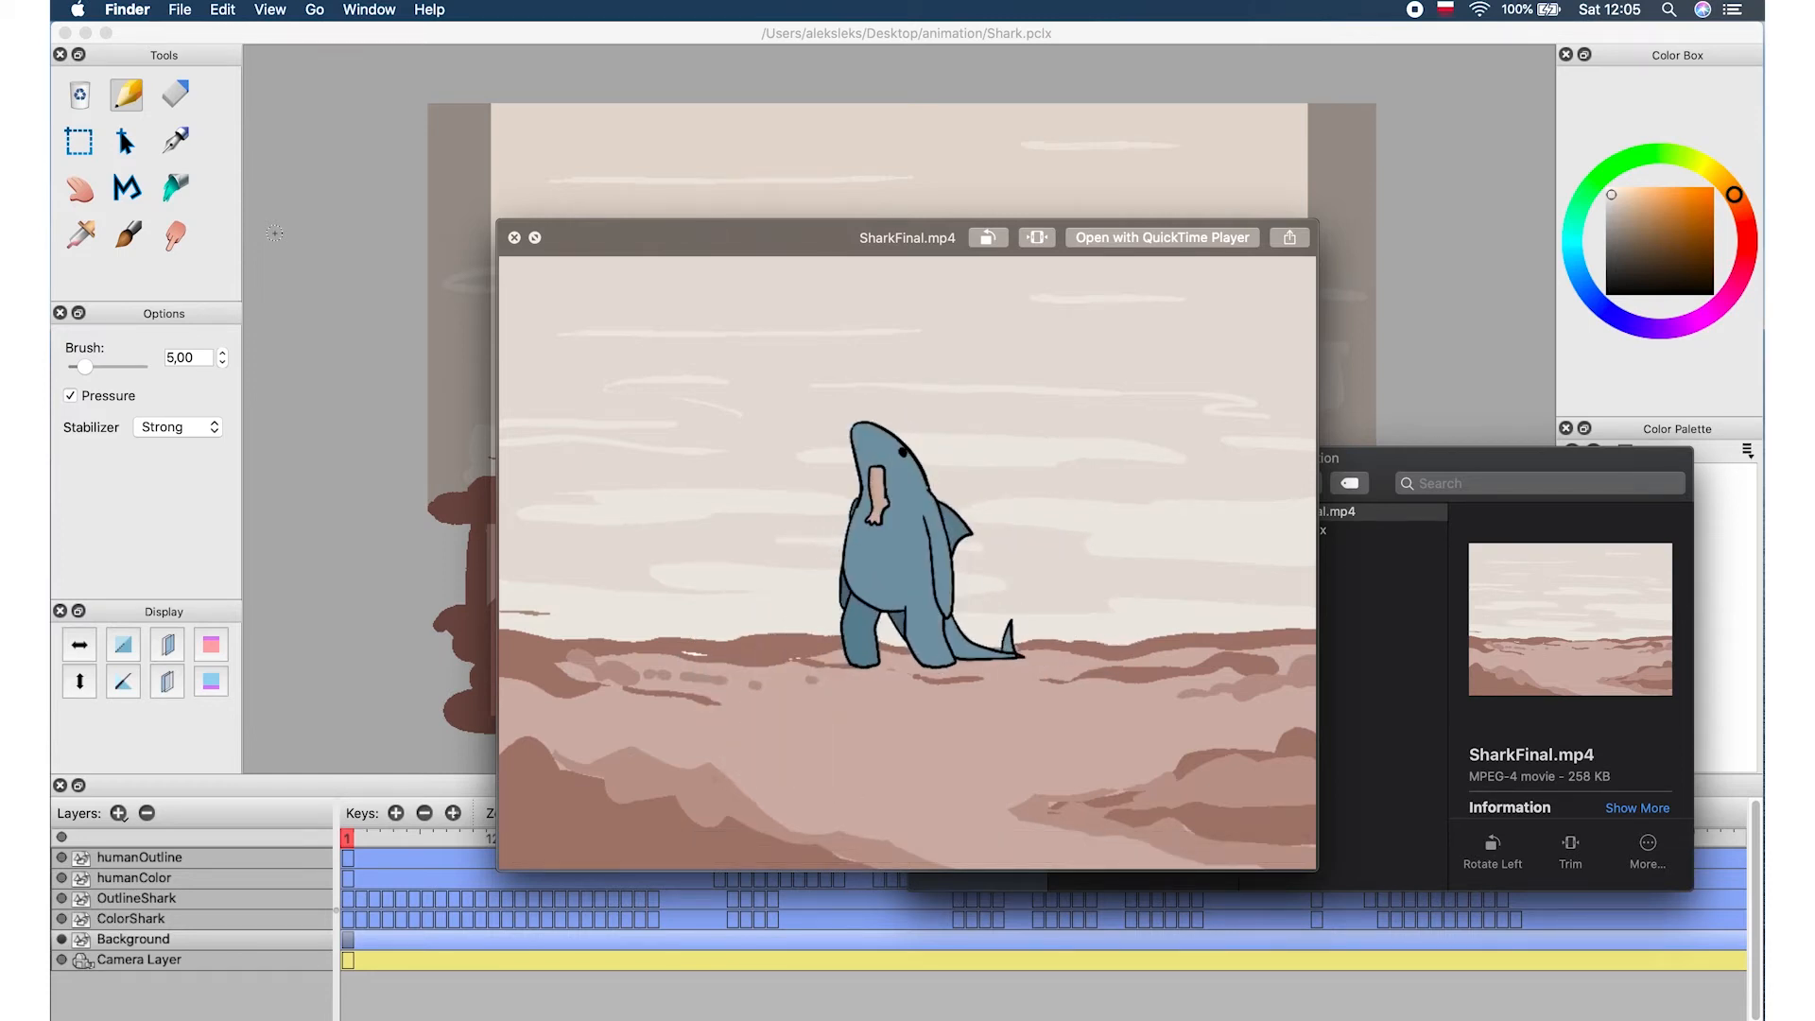
key(space)
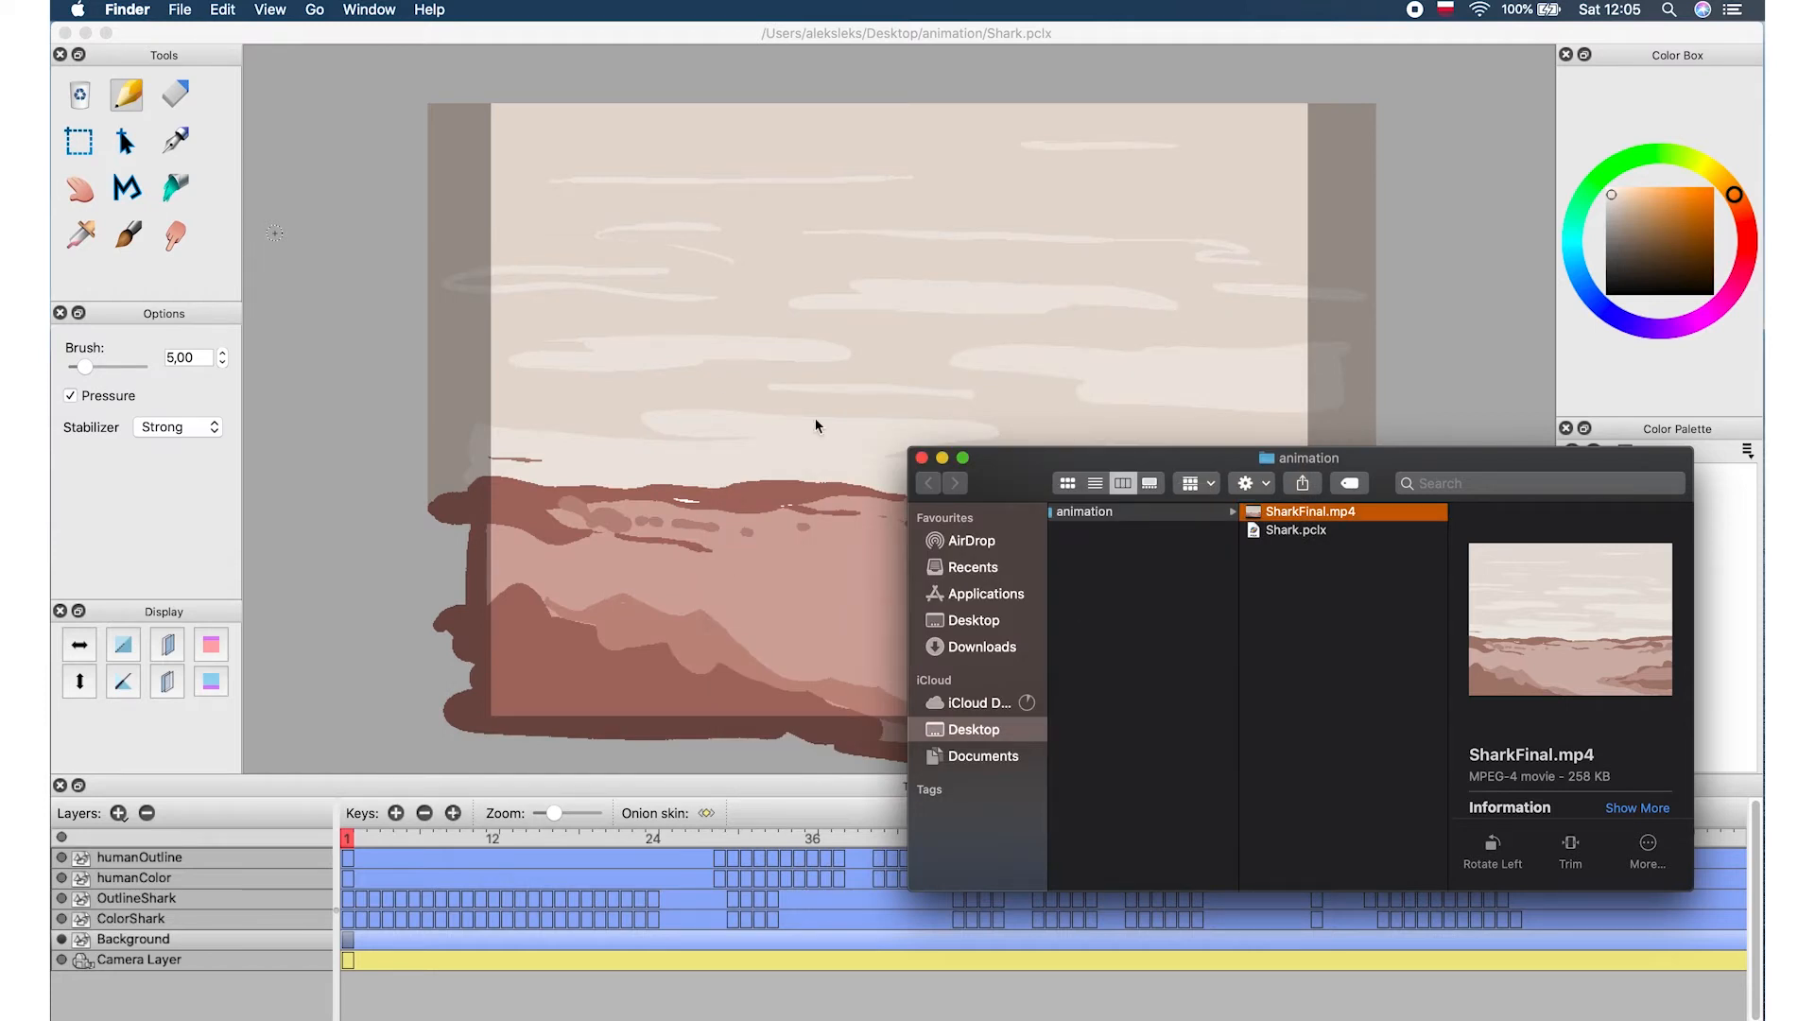
Export the animation as a looping animated GIF named SharkFinal.gif covering frames 1 to 90
click(543, 34)
click(197, 10)
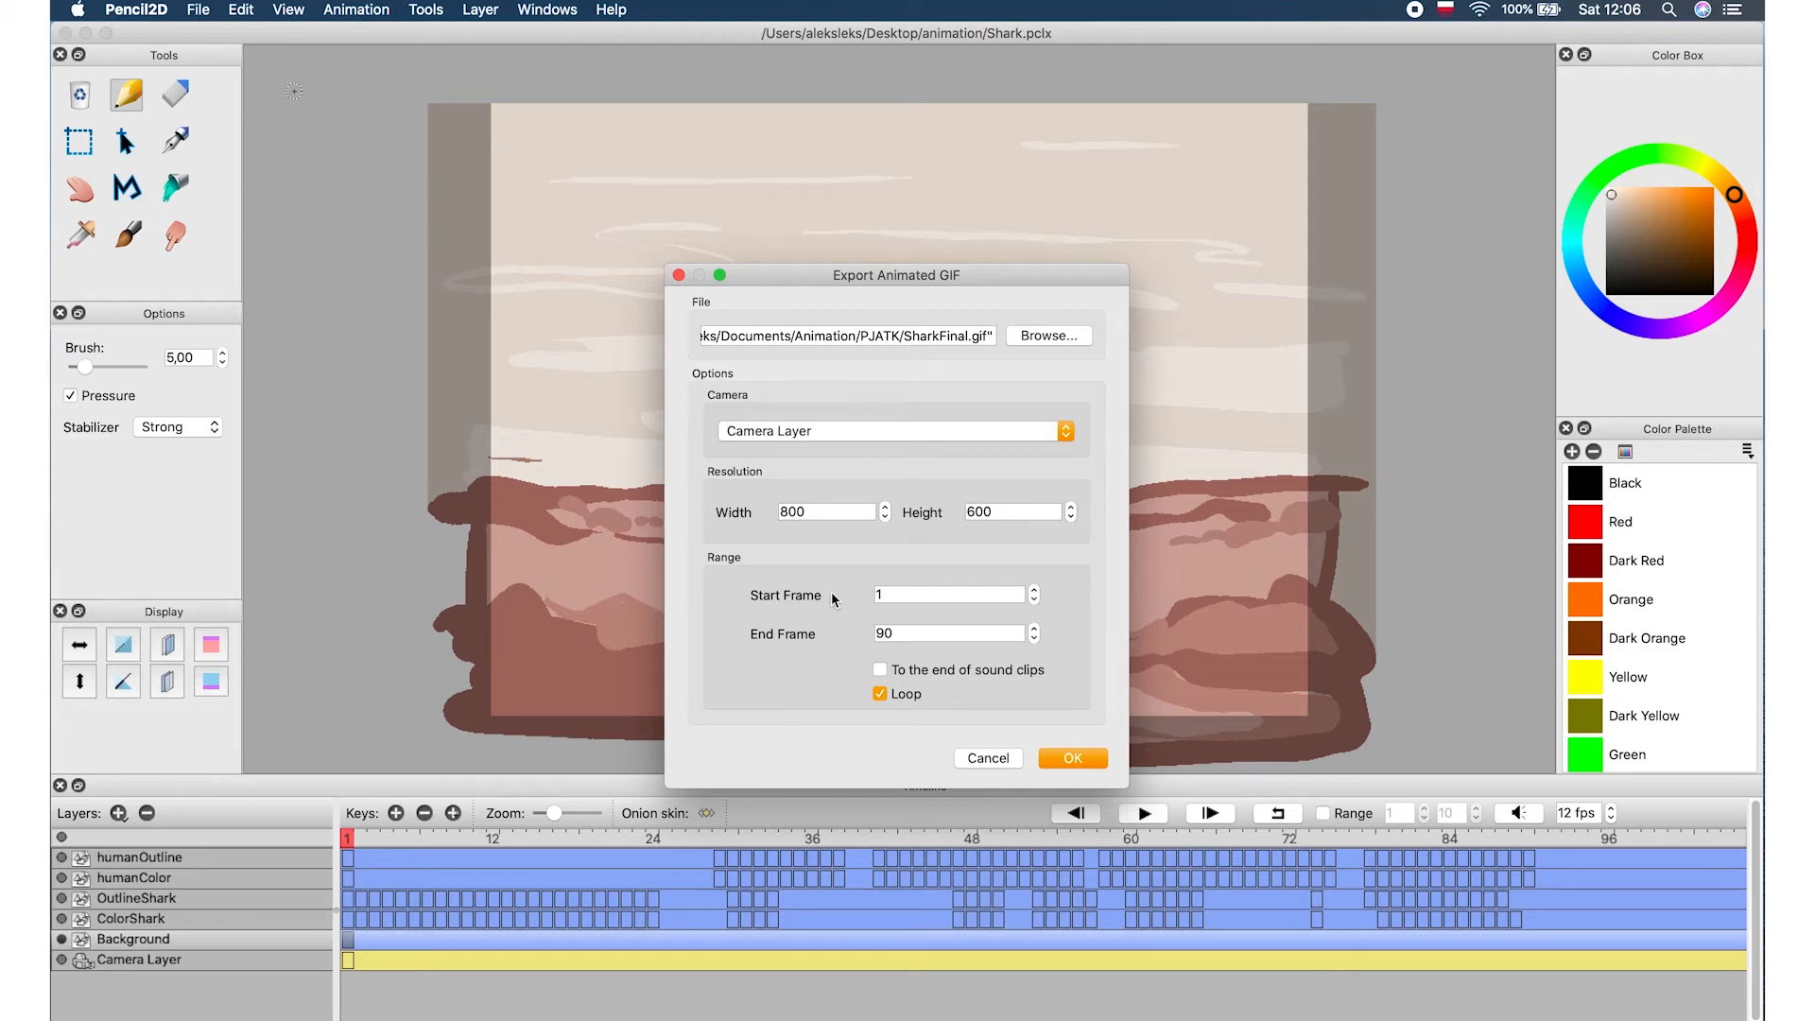
click(944, 635)
click(1057, 752)
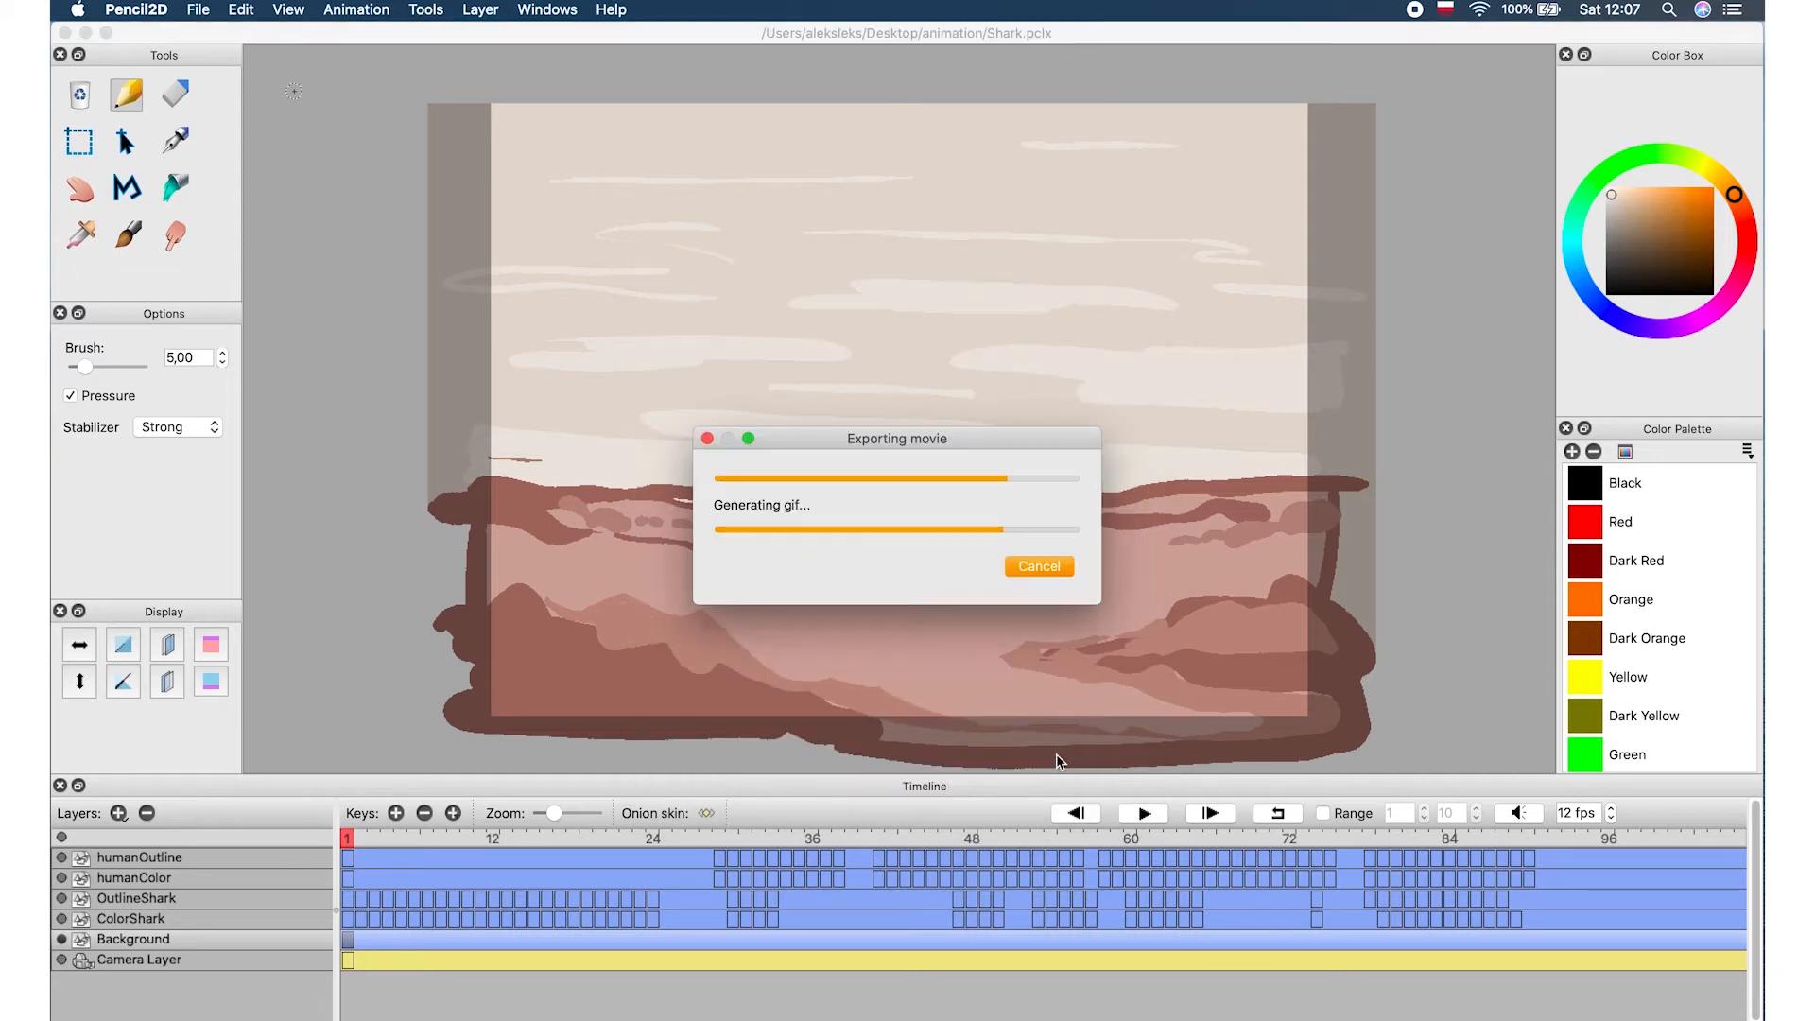
click(933, 569)
Preview the exported SharkFinal.gif in Finder Quick Look
key(ctrl+Up)
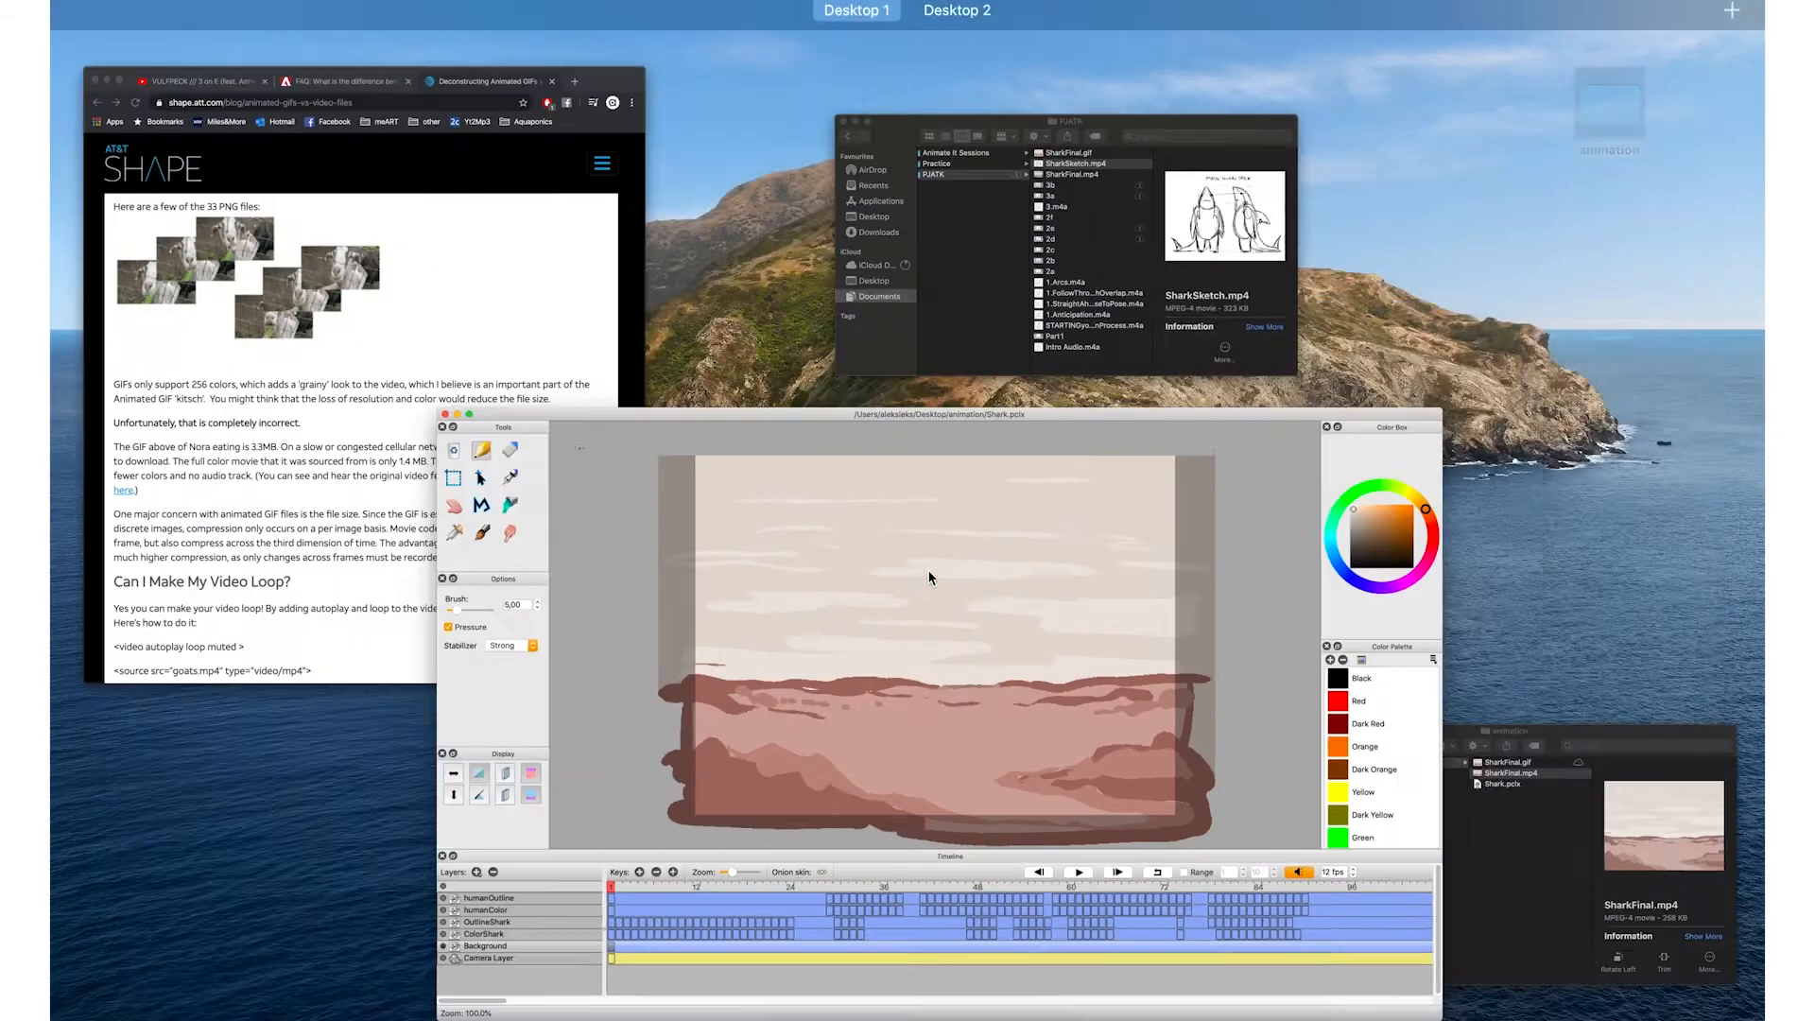
click(1471, 856)
click(1344, 510)
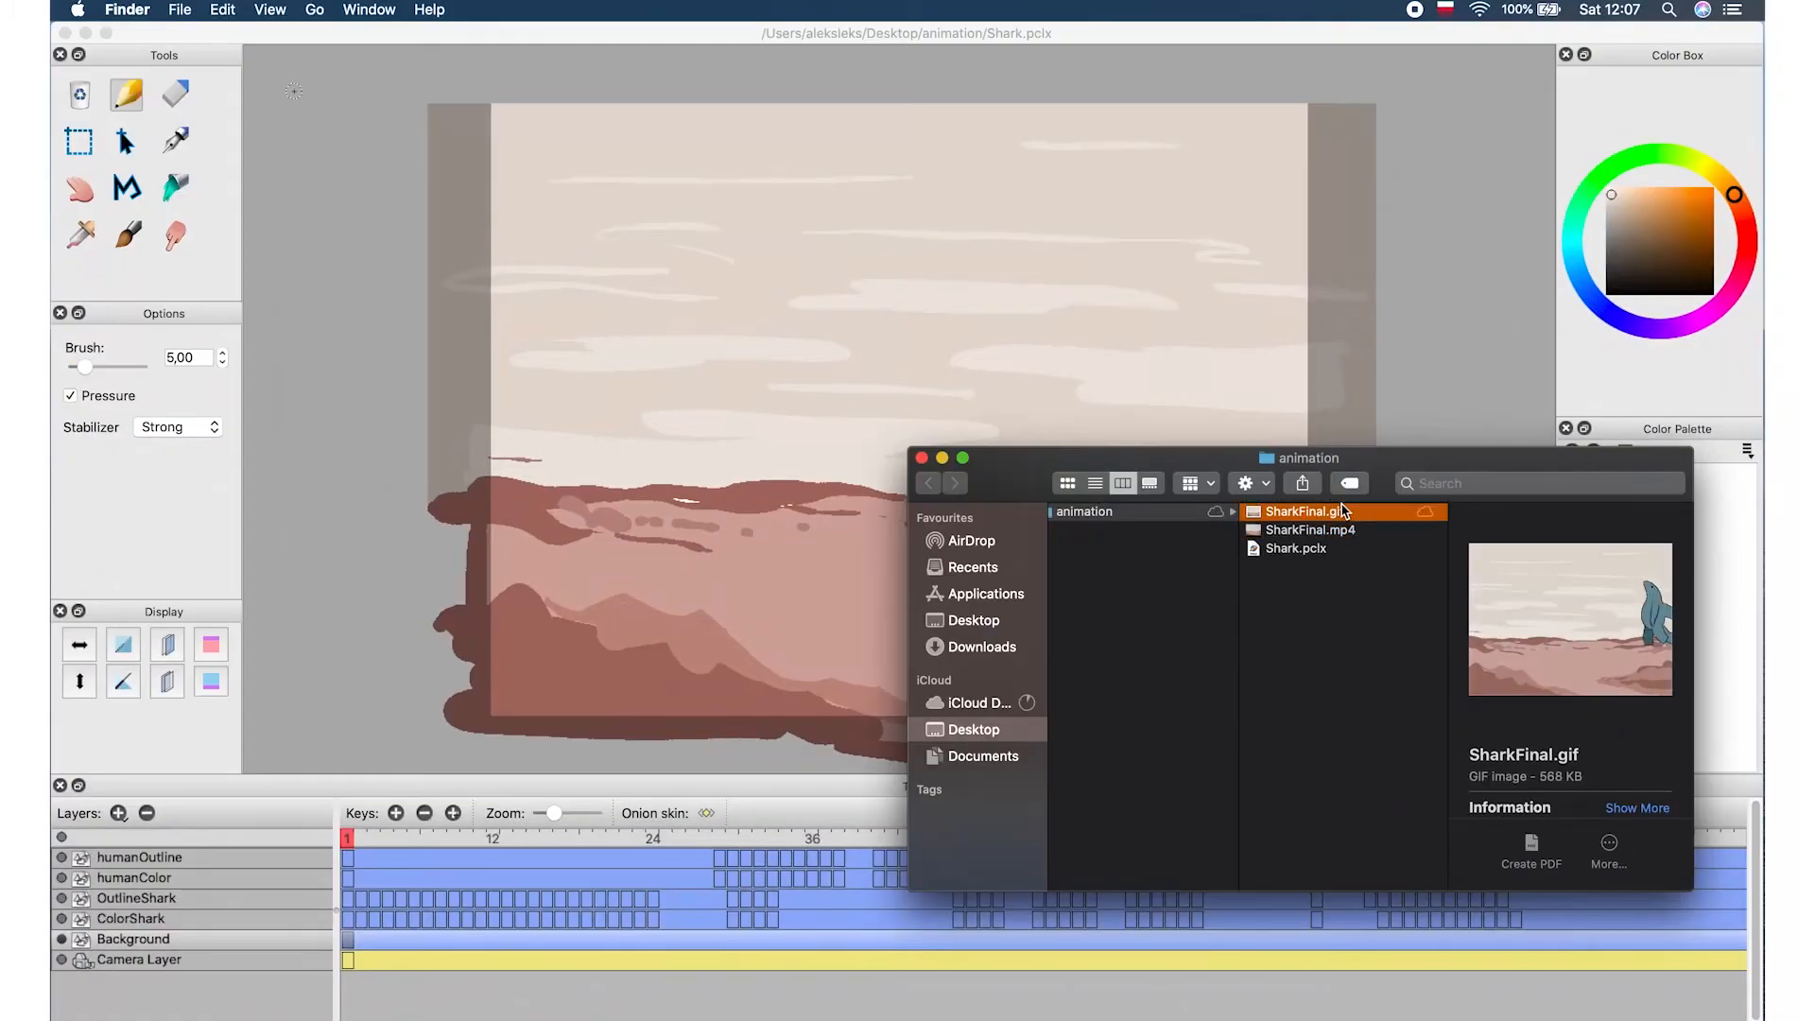
key(space)
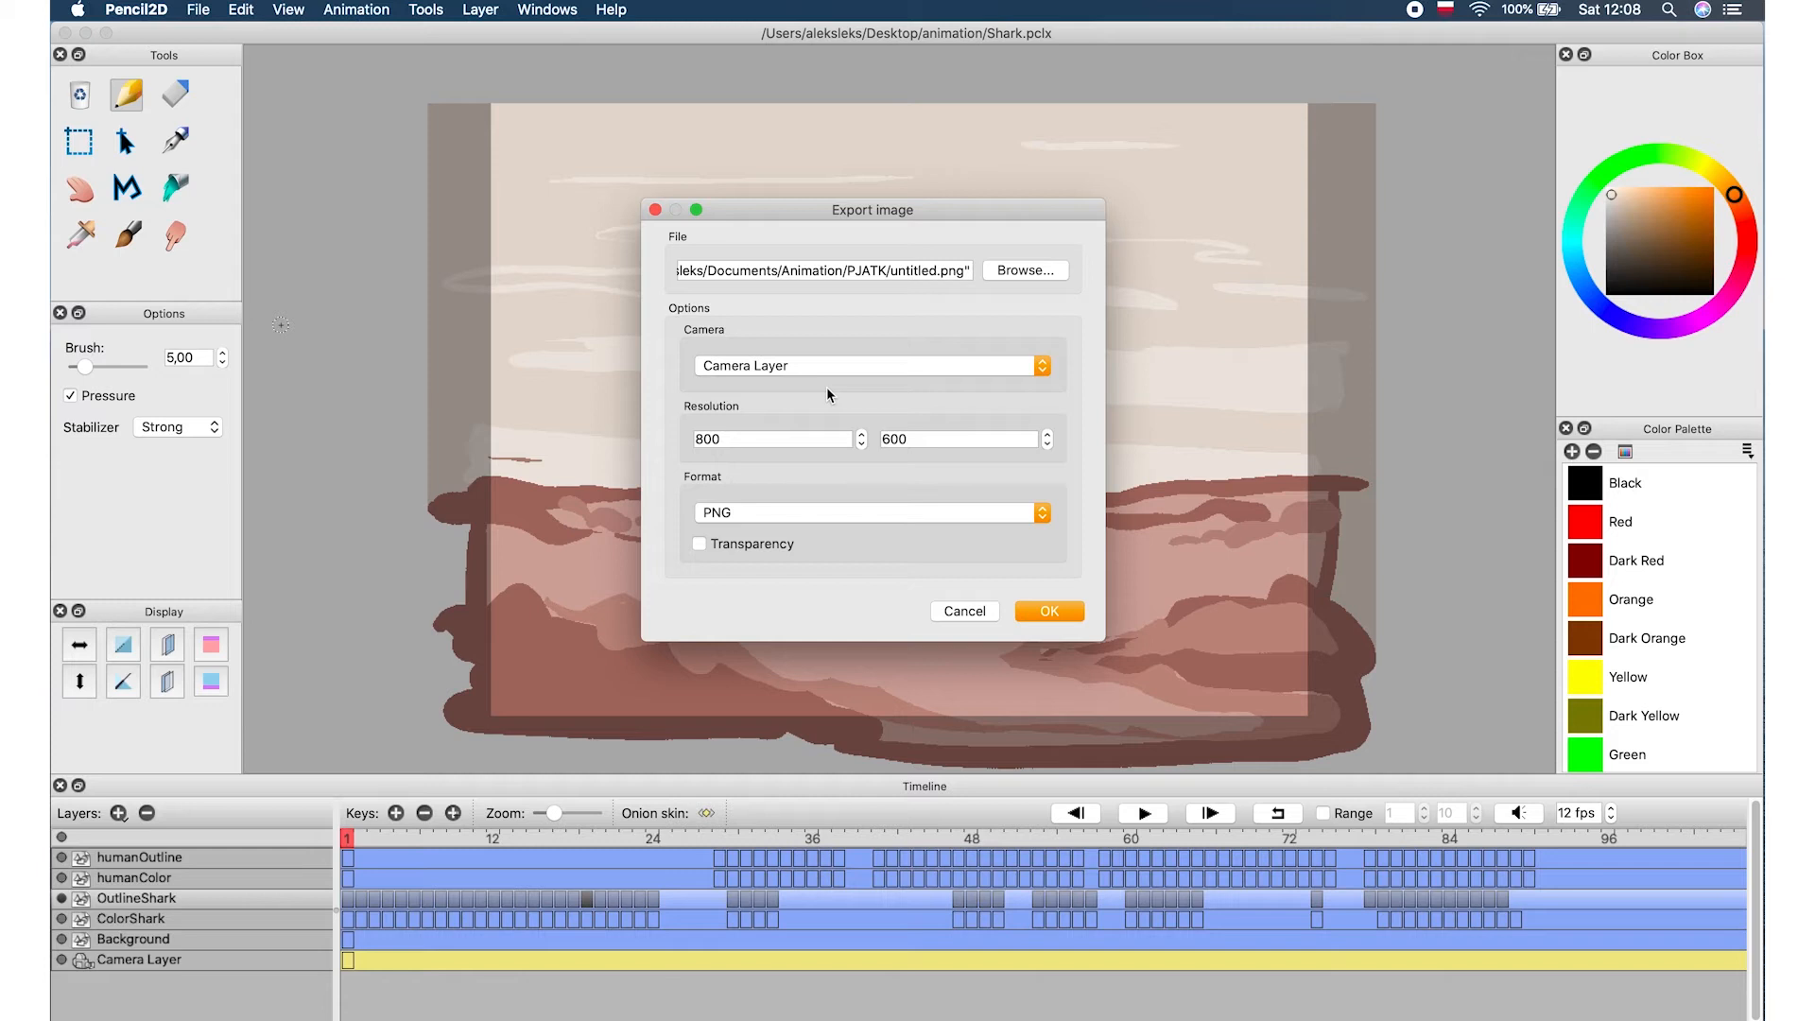
click(836, 512)
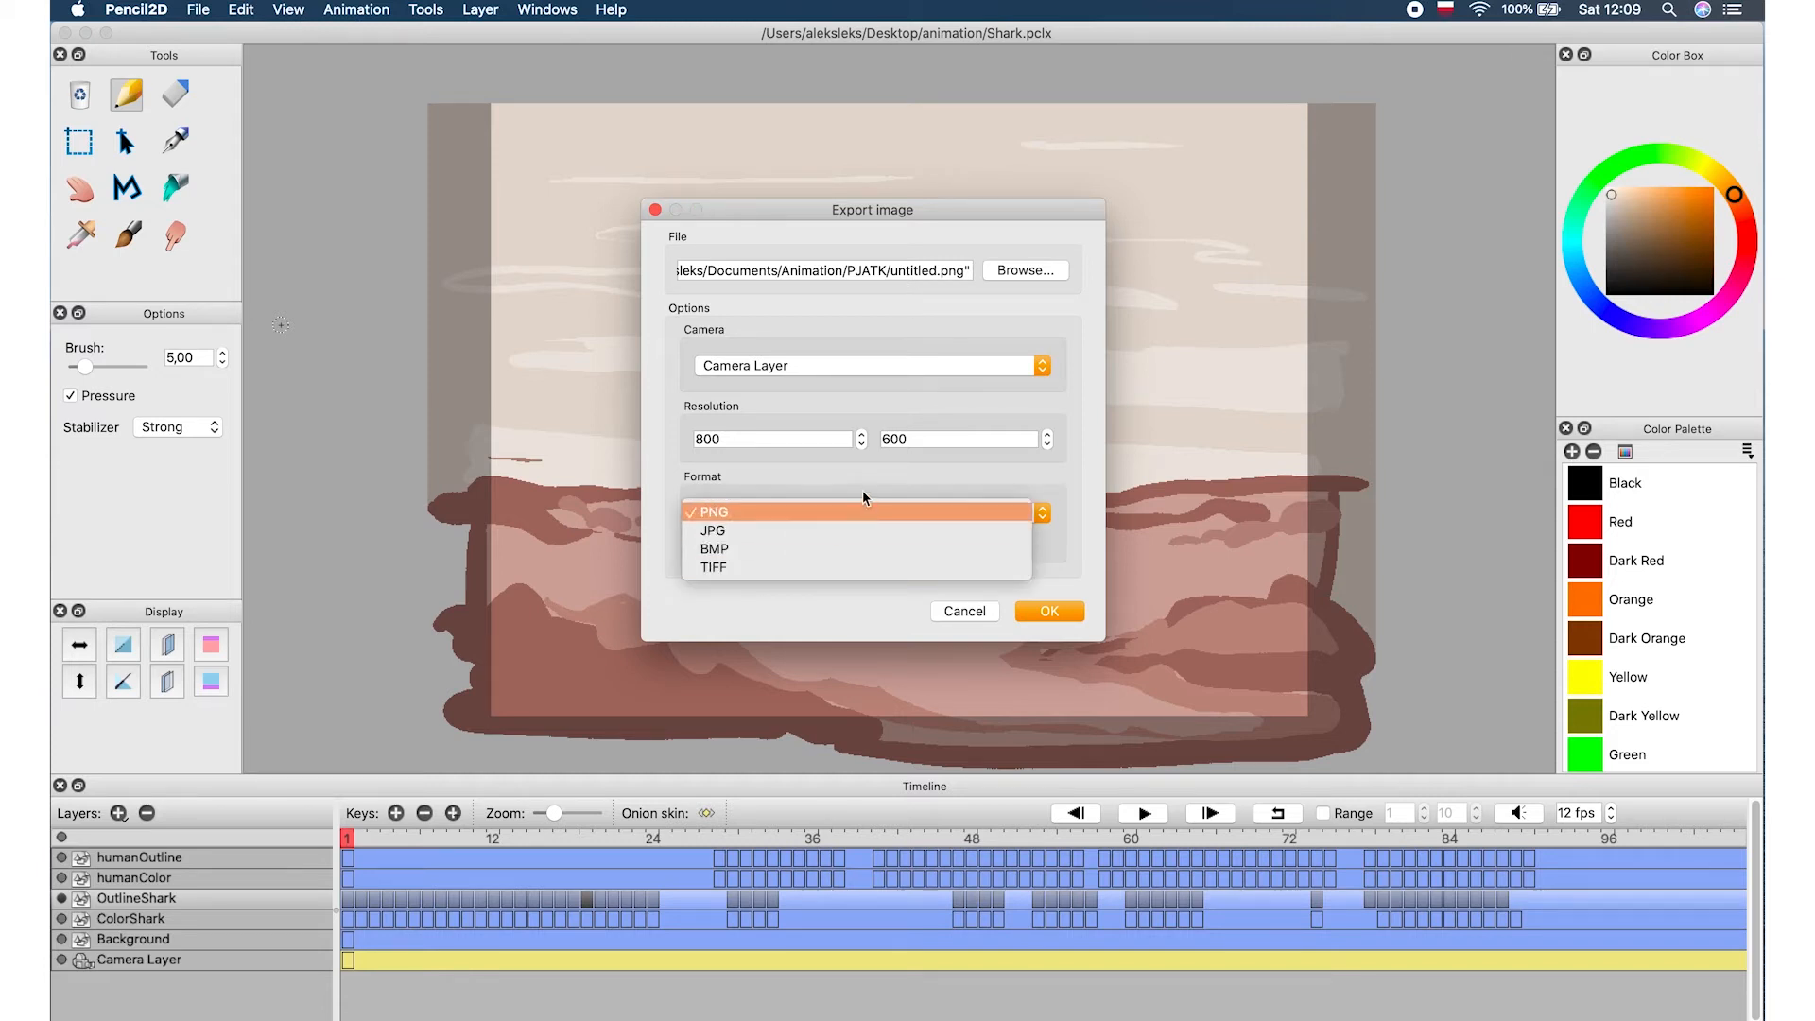
click(862, 510)
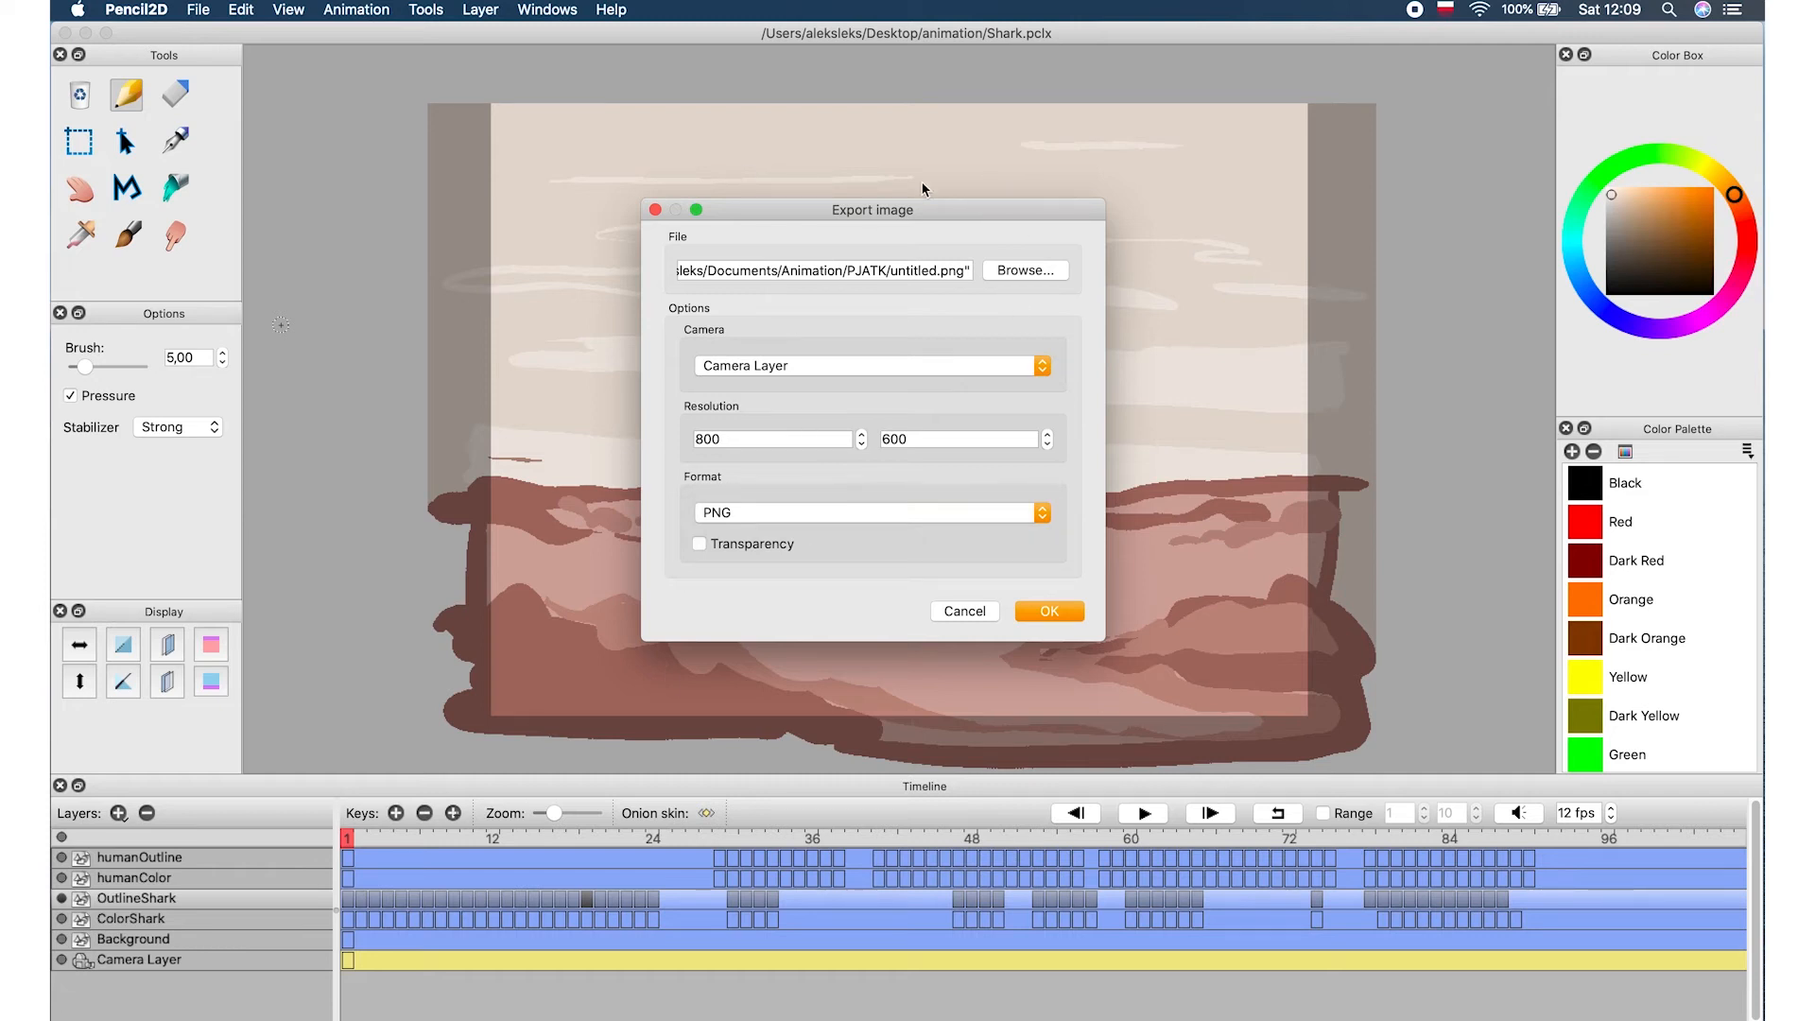
mouse_move(848, 221)
mouse_down()
mouse_move(902, 227)
mouse_move(849, 207)
mouse_move(874, 209)
mouse_up()
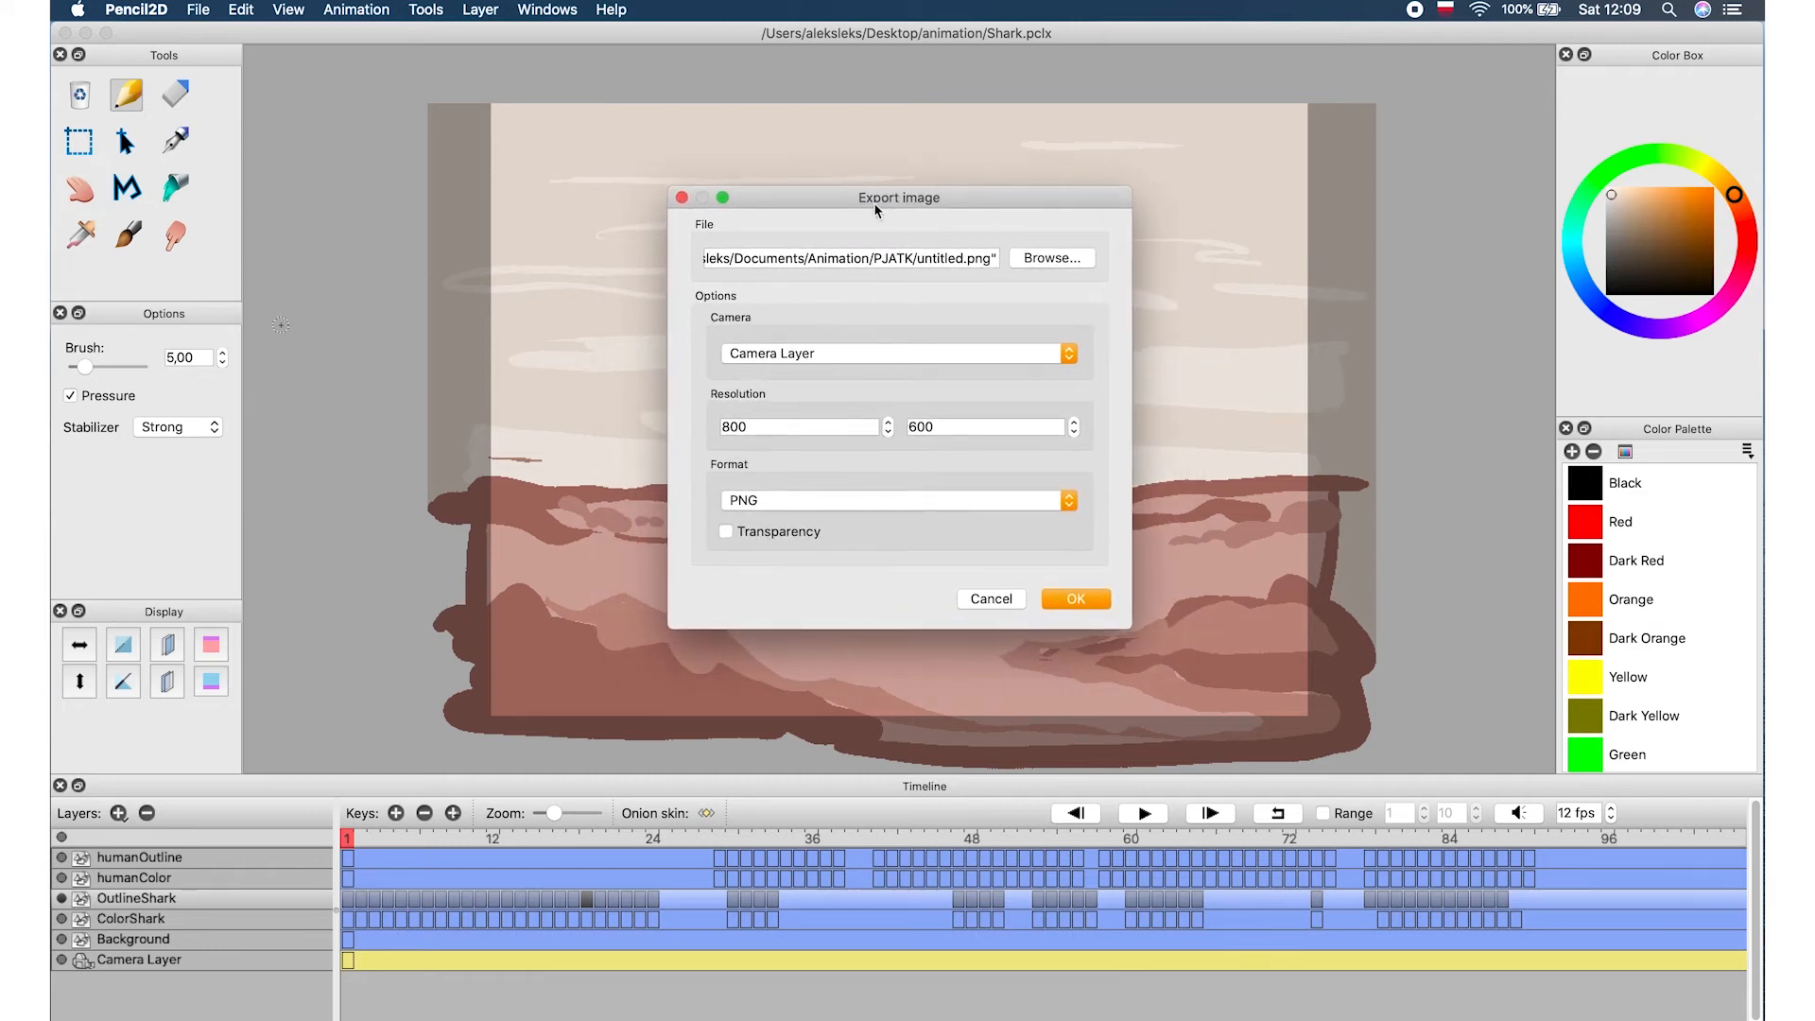
click(1000, 603)
Open the image sequence export, enable exporting keyframes only, and start choosing a save location
click(199, 10)
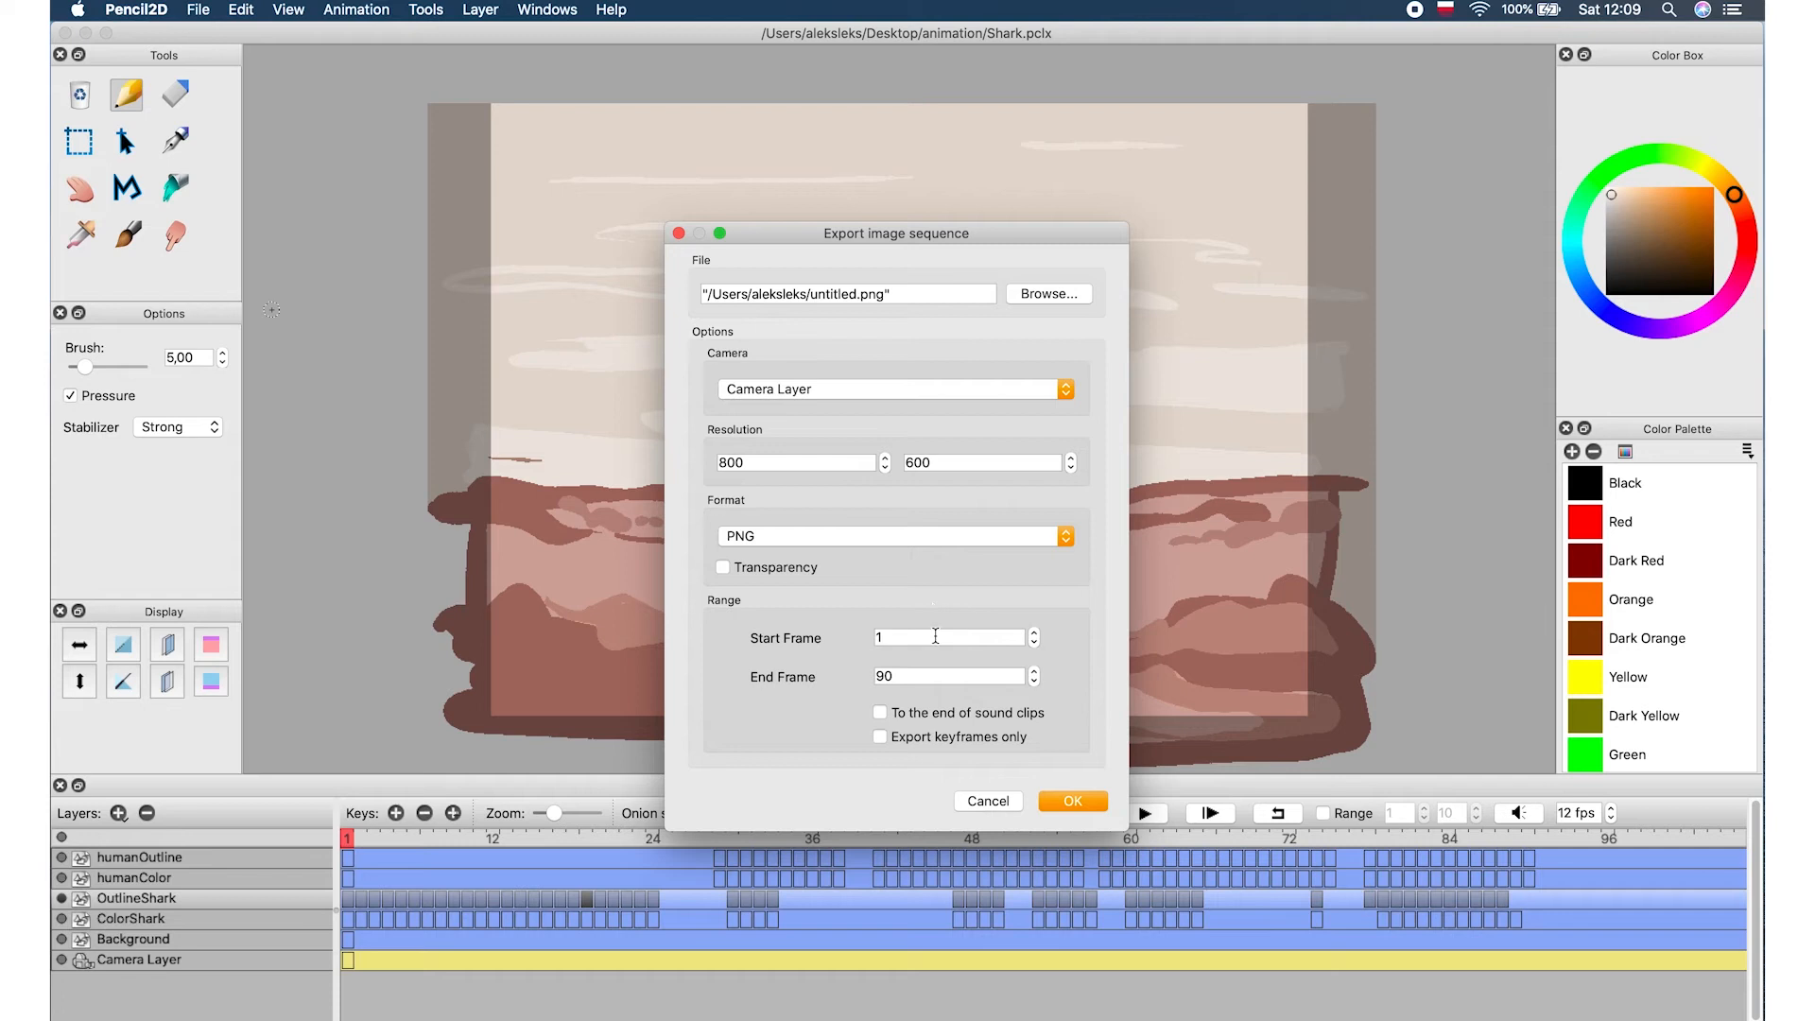
click(903, 675)
click(879, 738)
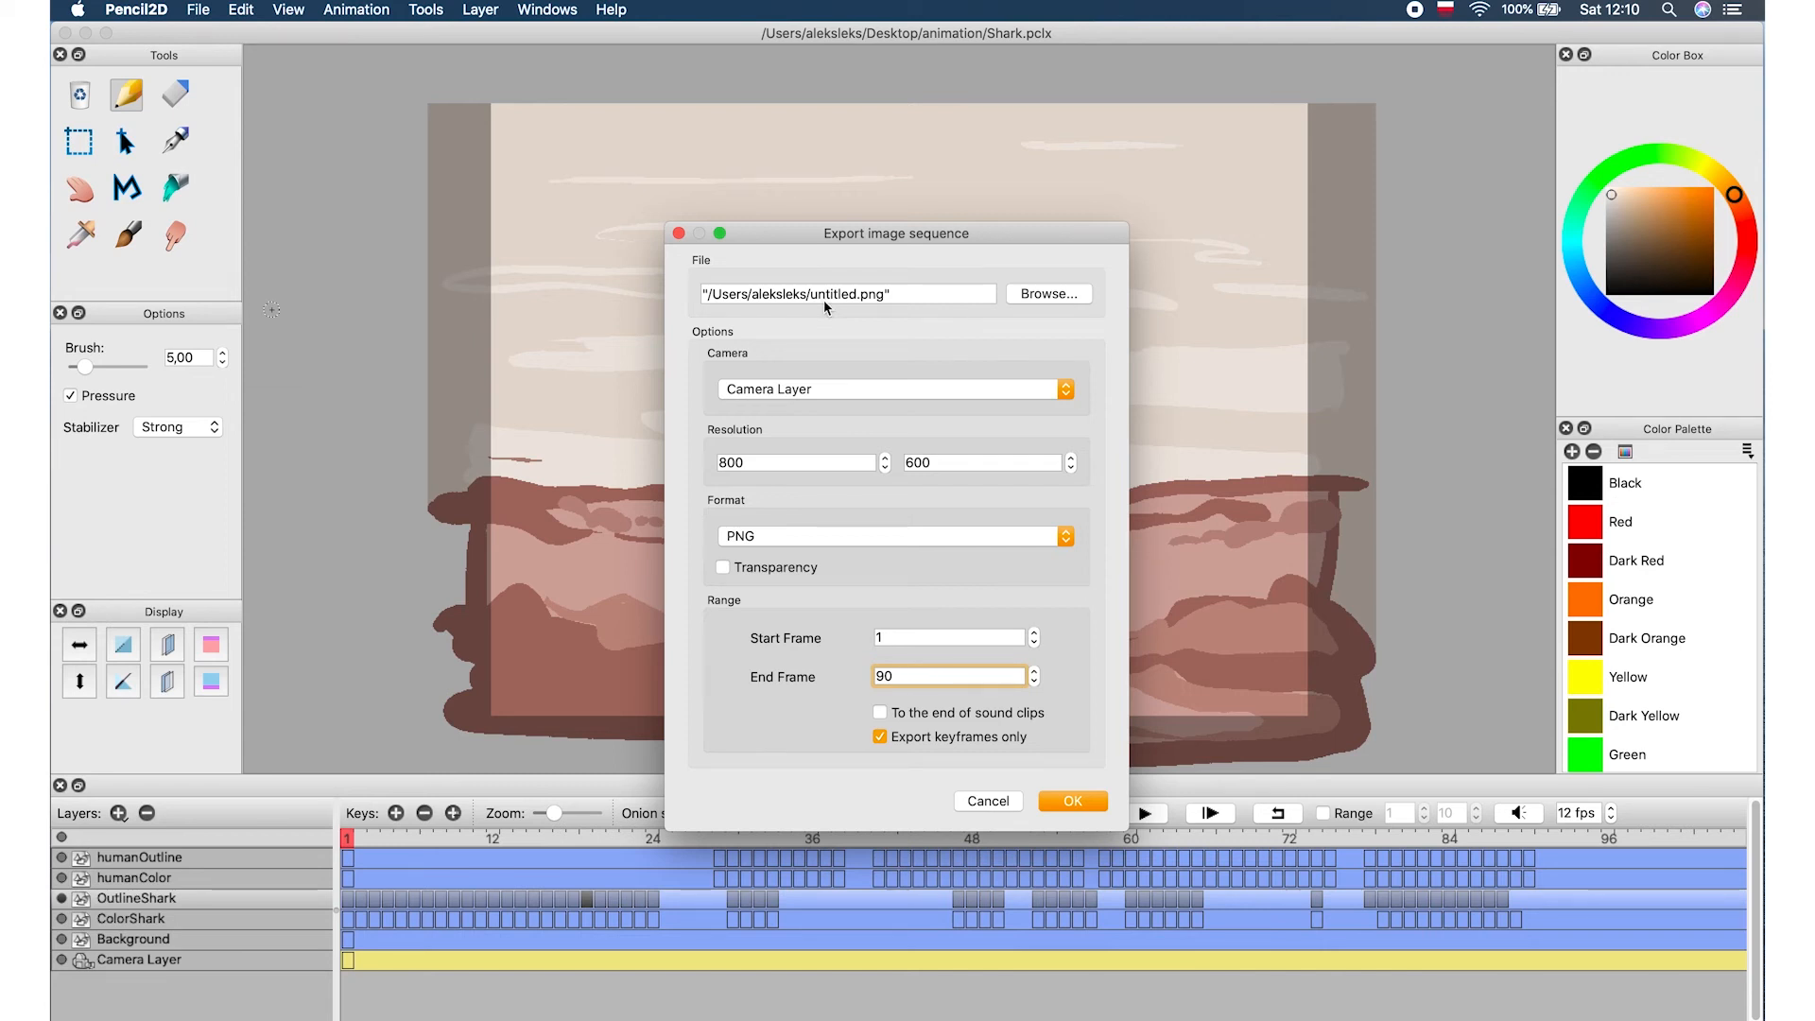
click(1073, 294)
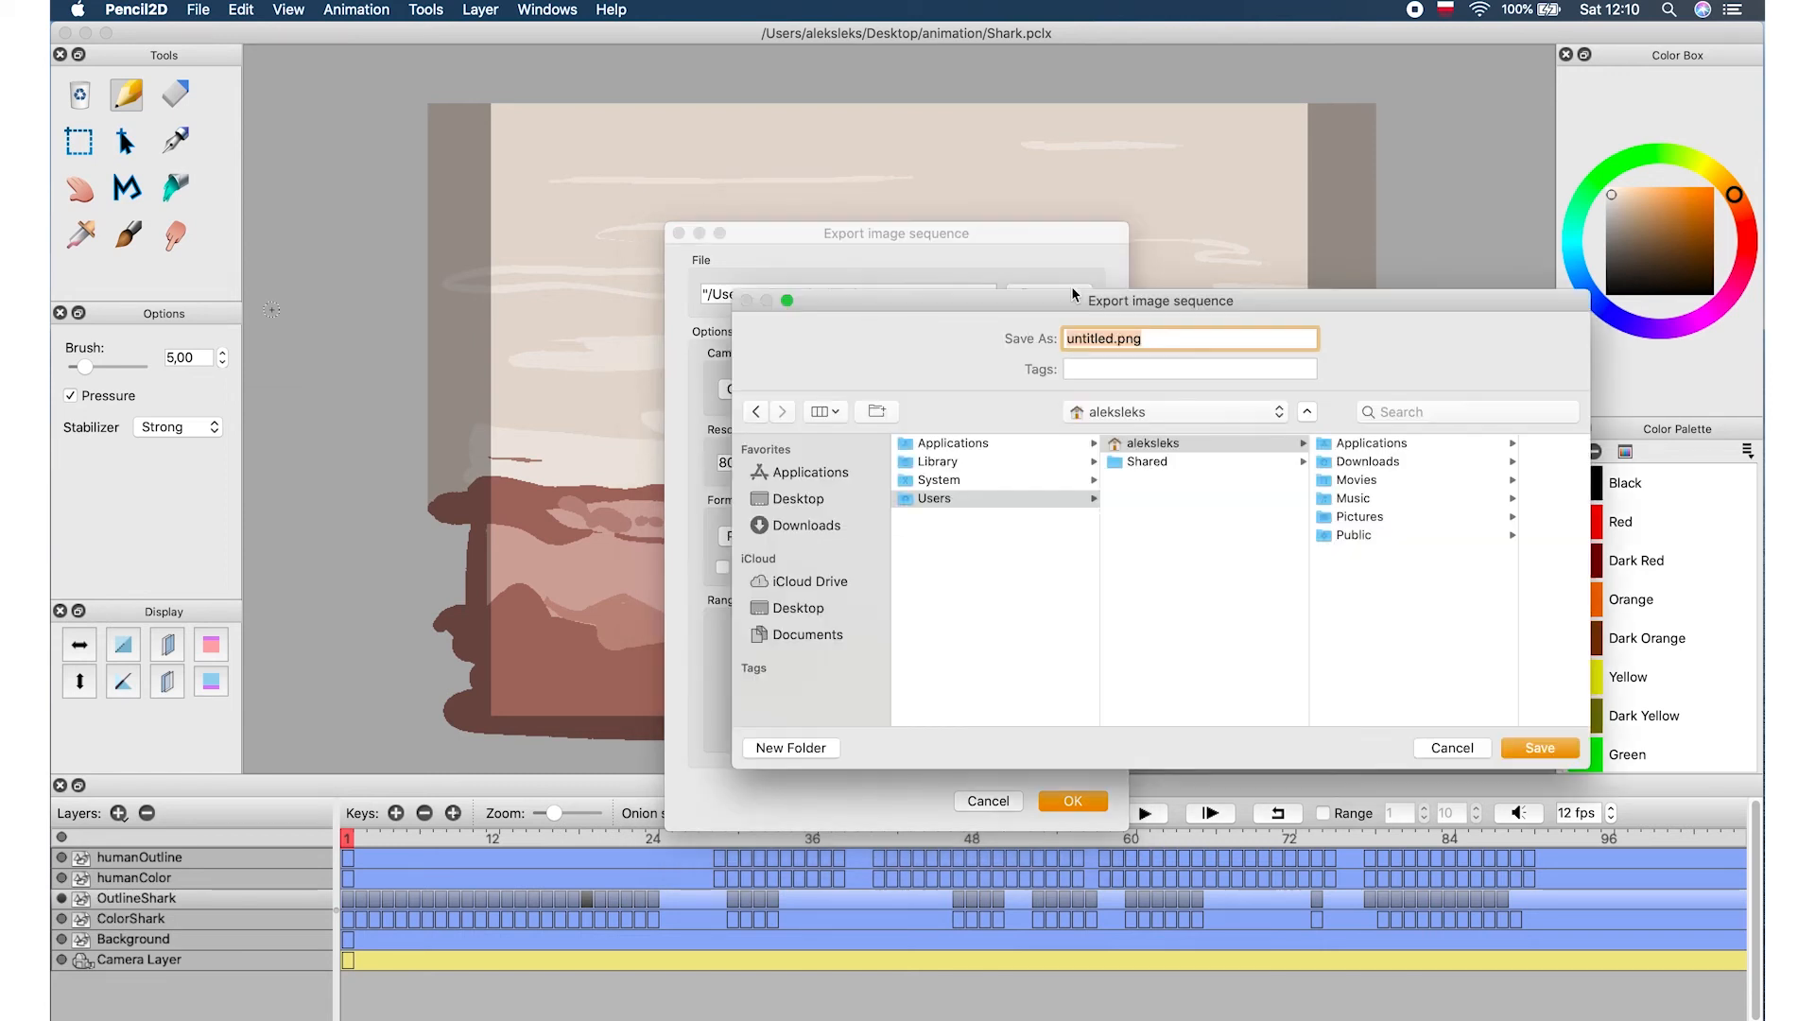
Save the sequence into the Desktop's animation folder with the file name imagesequence.png
click(804, 606)
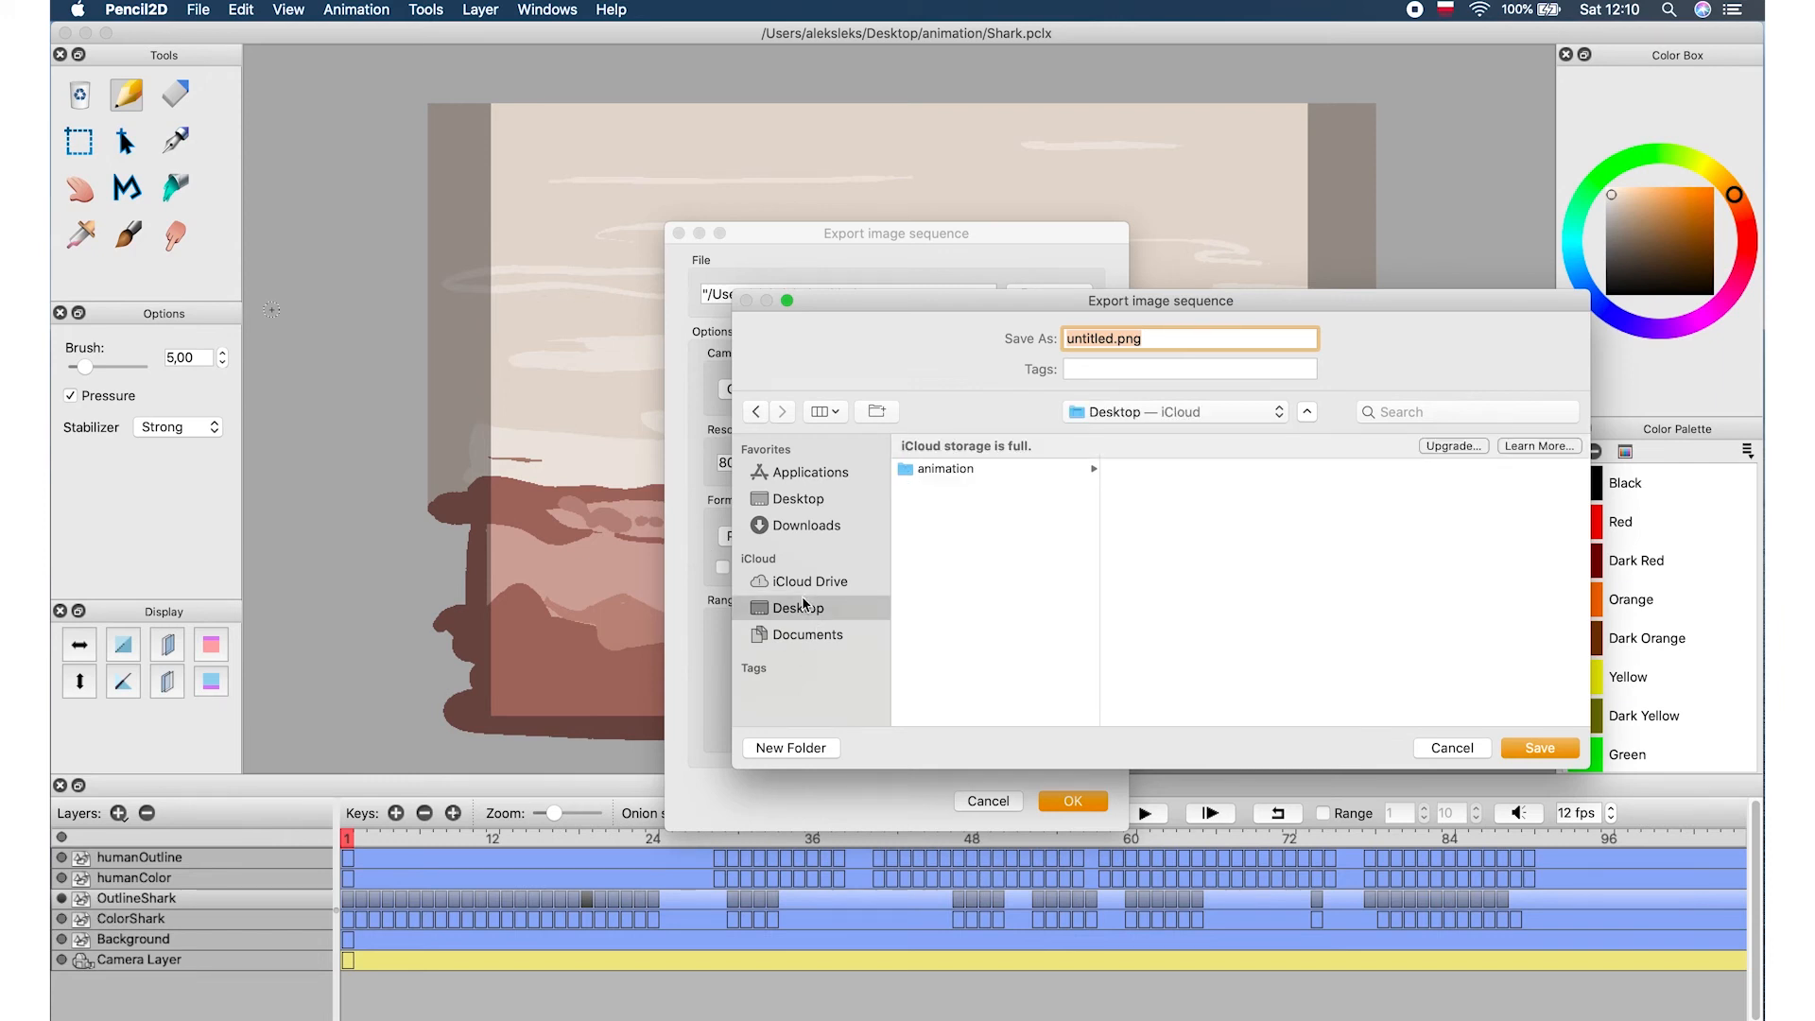
click(945, 471)
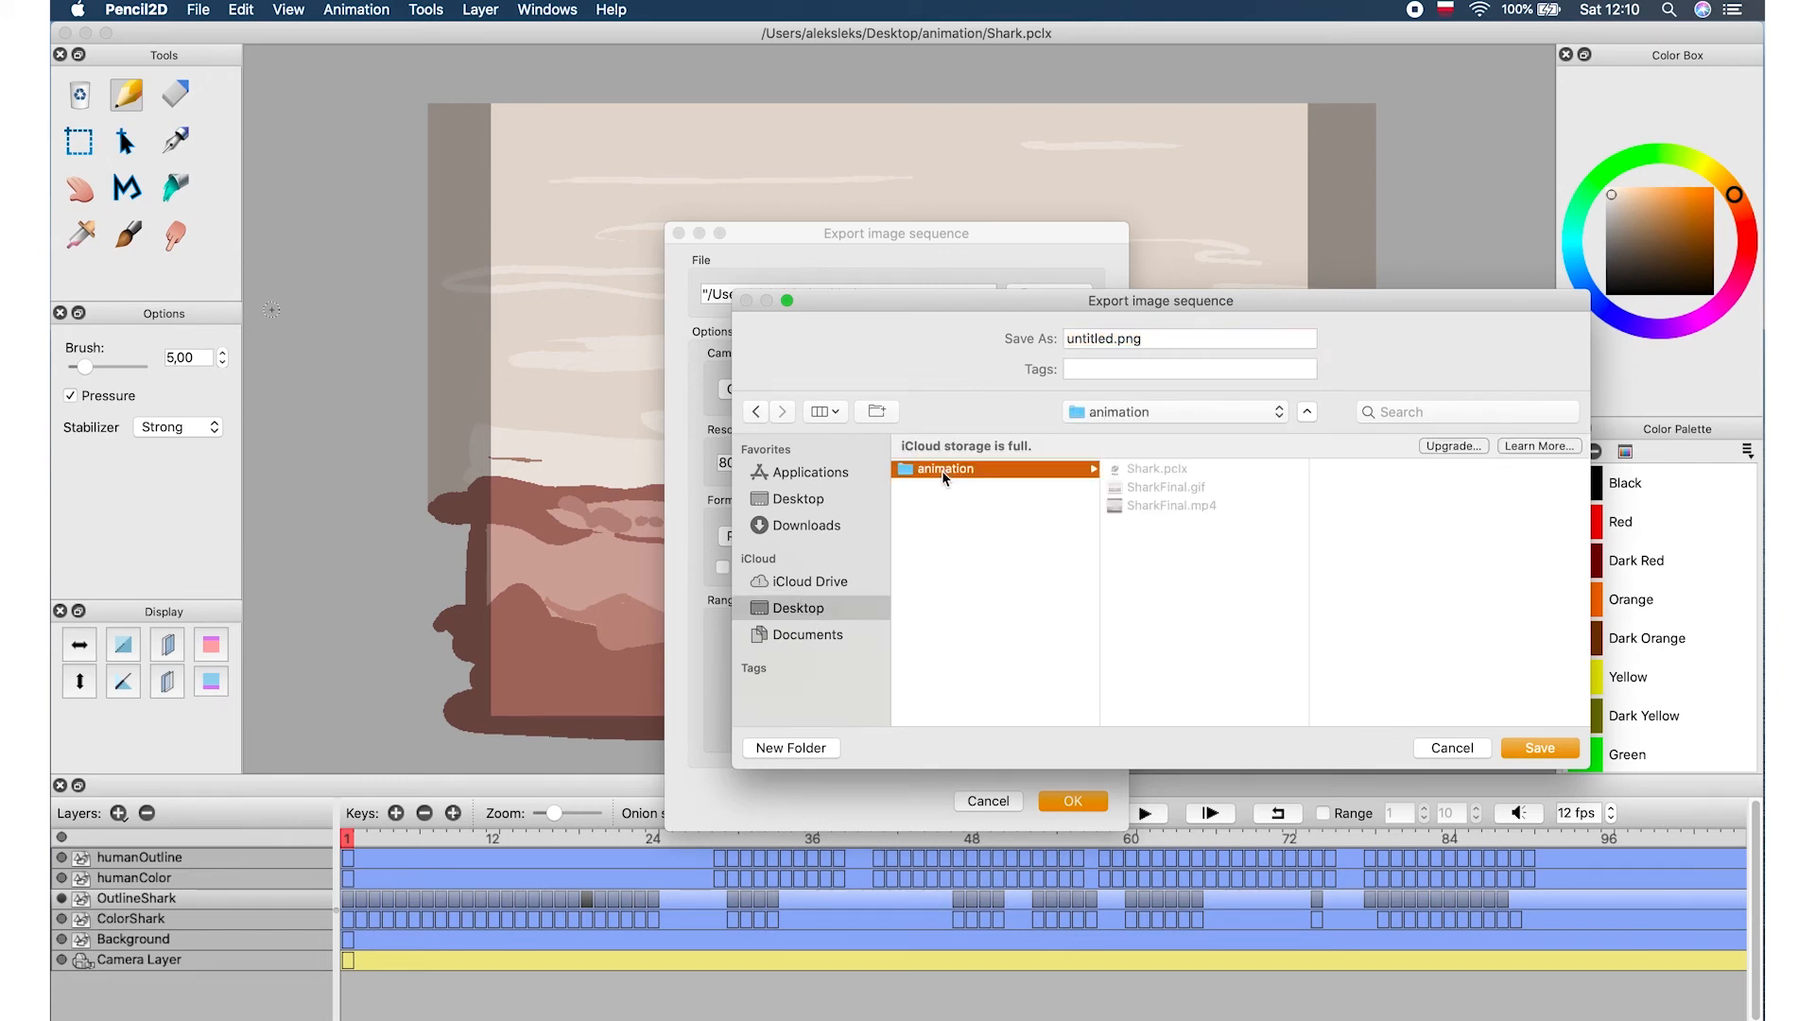
click(1113, 338)
double_click(1112, 339)
text(imagesequence)
click(1520, 748)
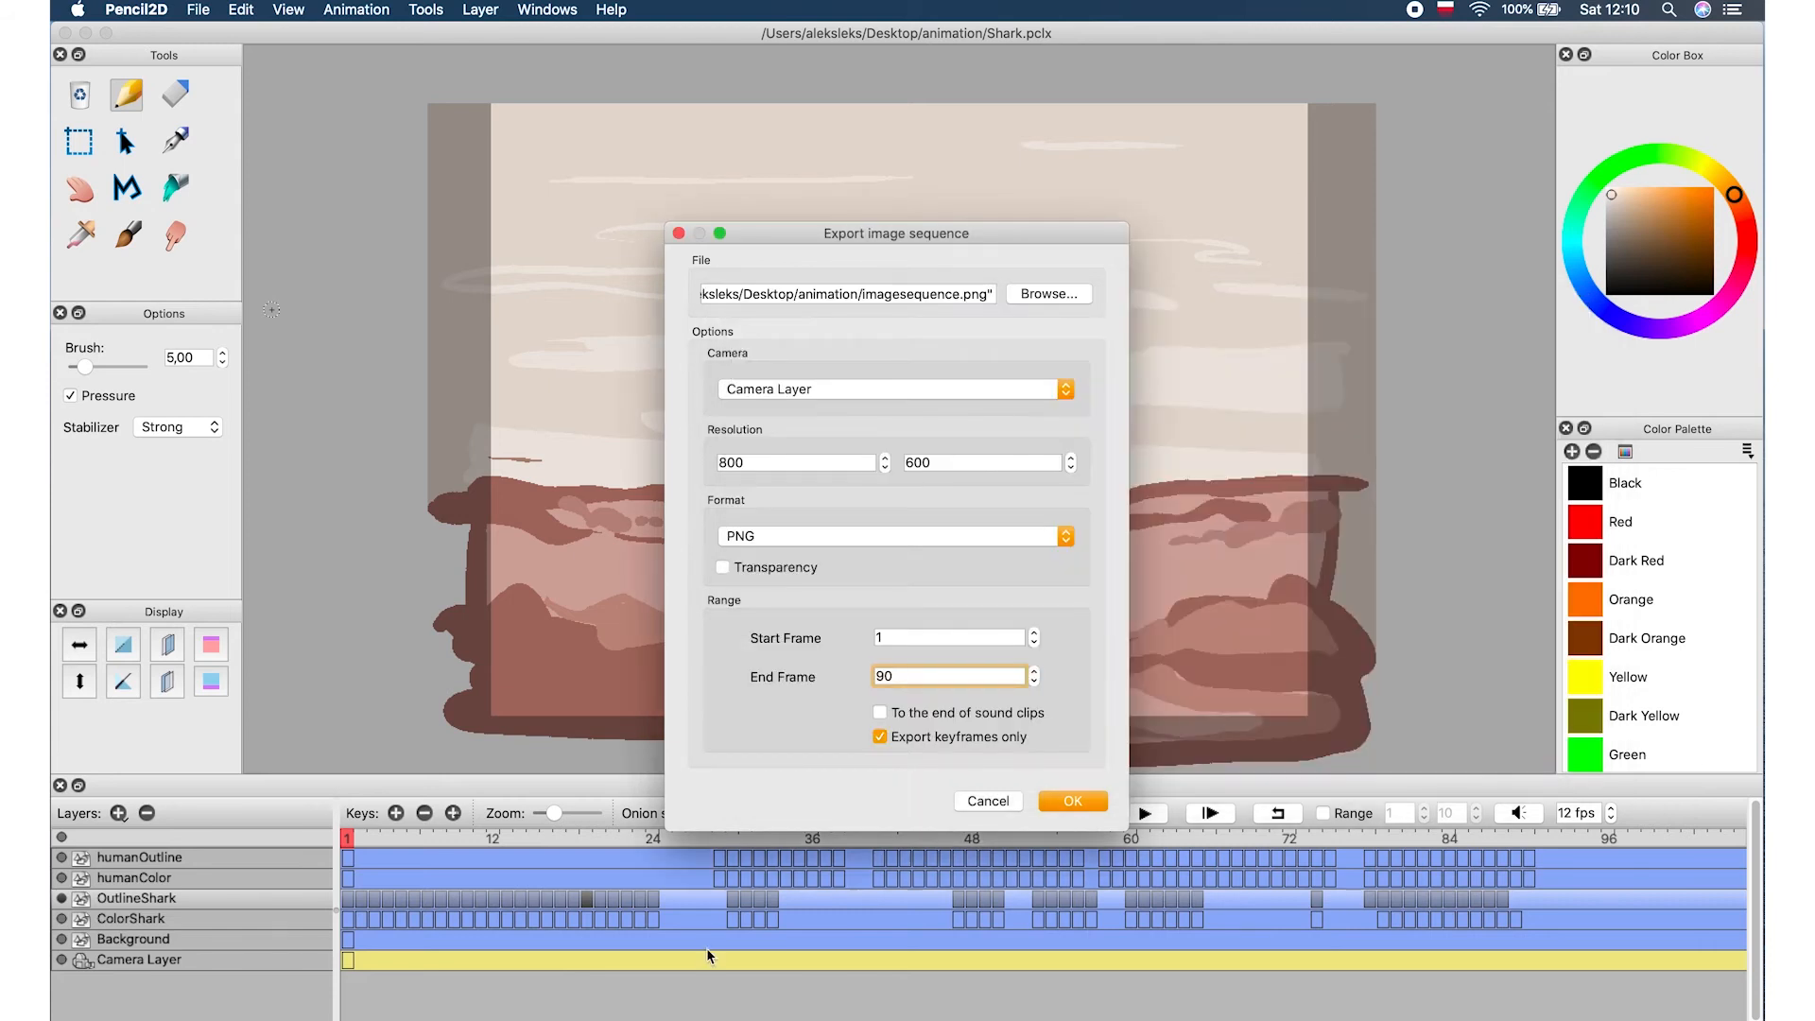
Export the PNG image sequence with keyframes only
click(901, 737)
click(901, 738)
click(1058, 802)
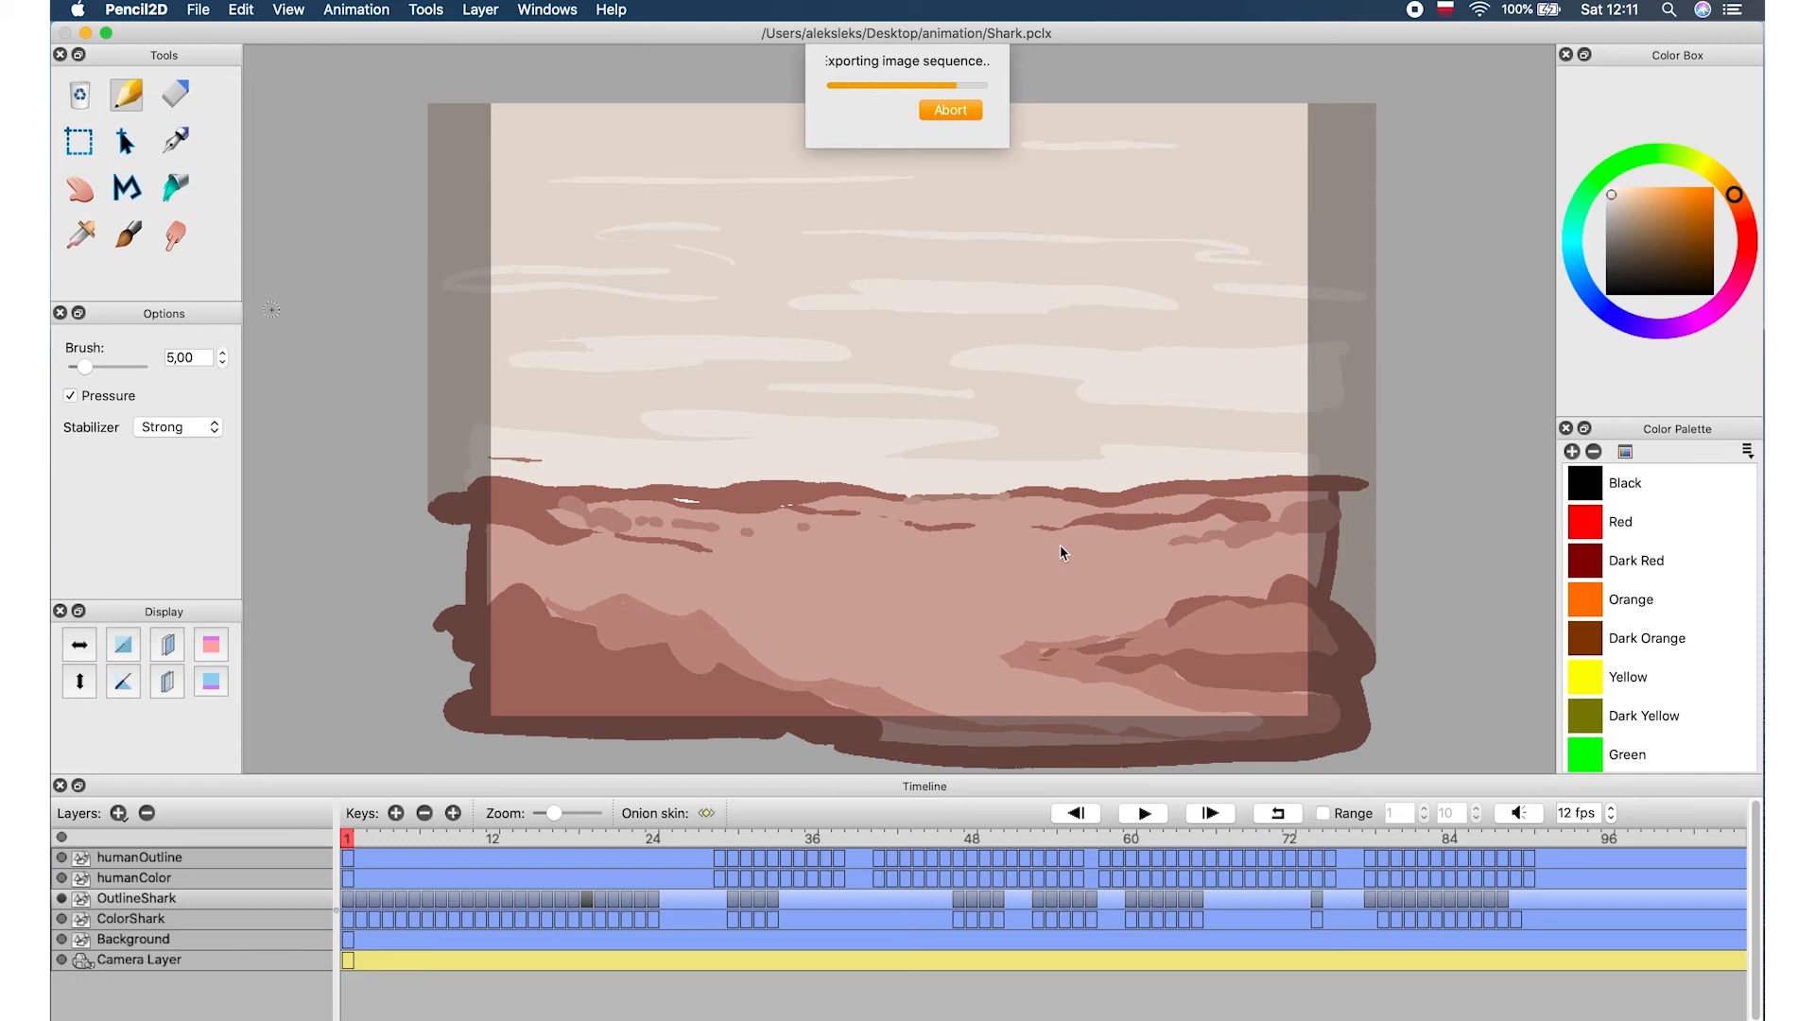
Open the animation folder in Finder to view the exported sequence files
key(ctrl+Up)
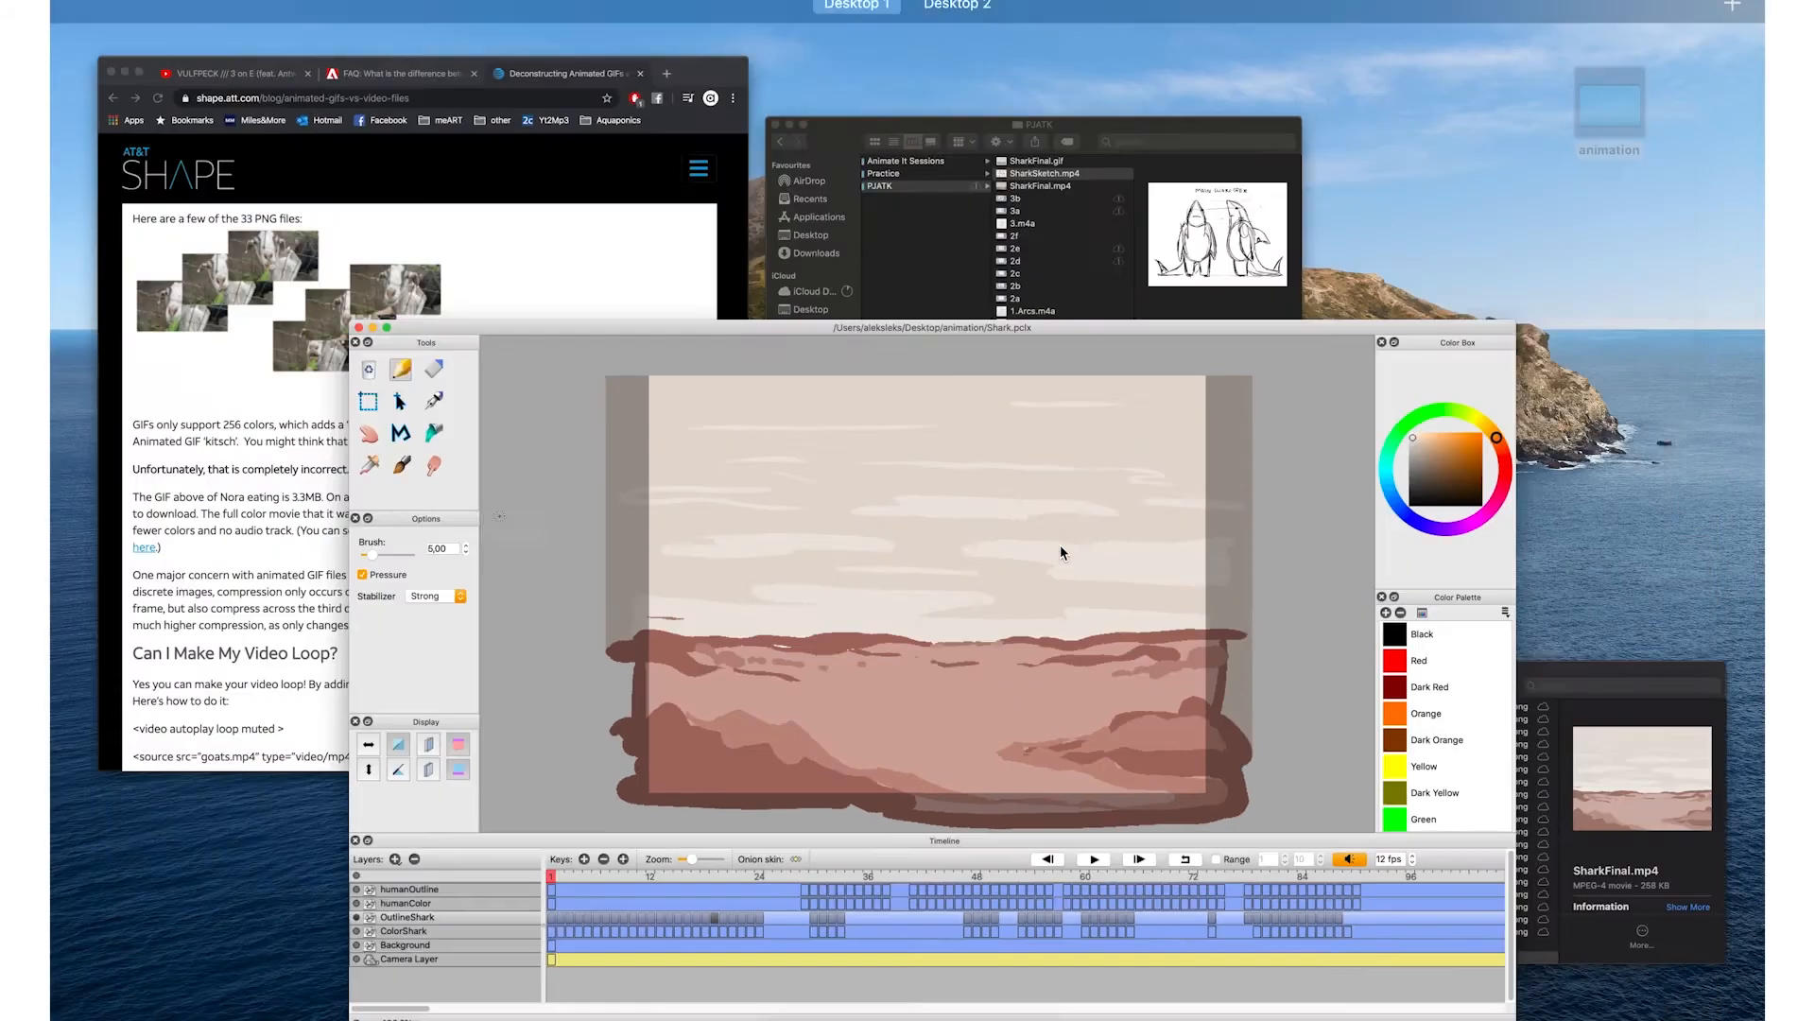
click(1478, 851)
scroll(1389, 764, down, 1)
click(1346, 820)
scroll(1325, 669, up, 10)
scroll(1325, 669, down, 8)
scroll(1322, 664, down, 3)
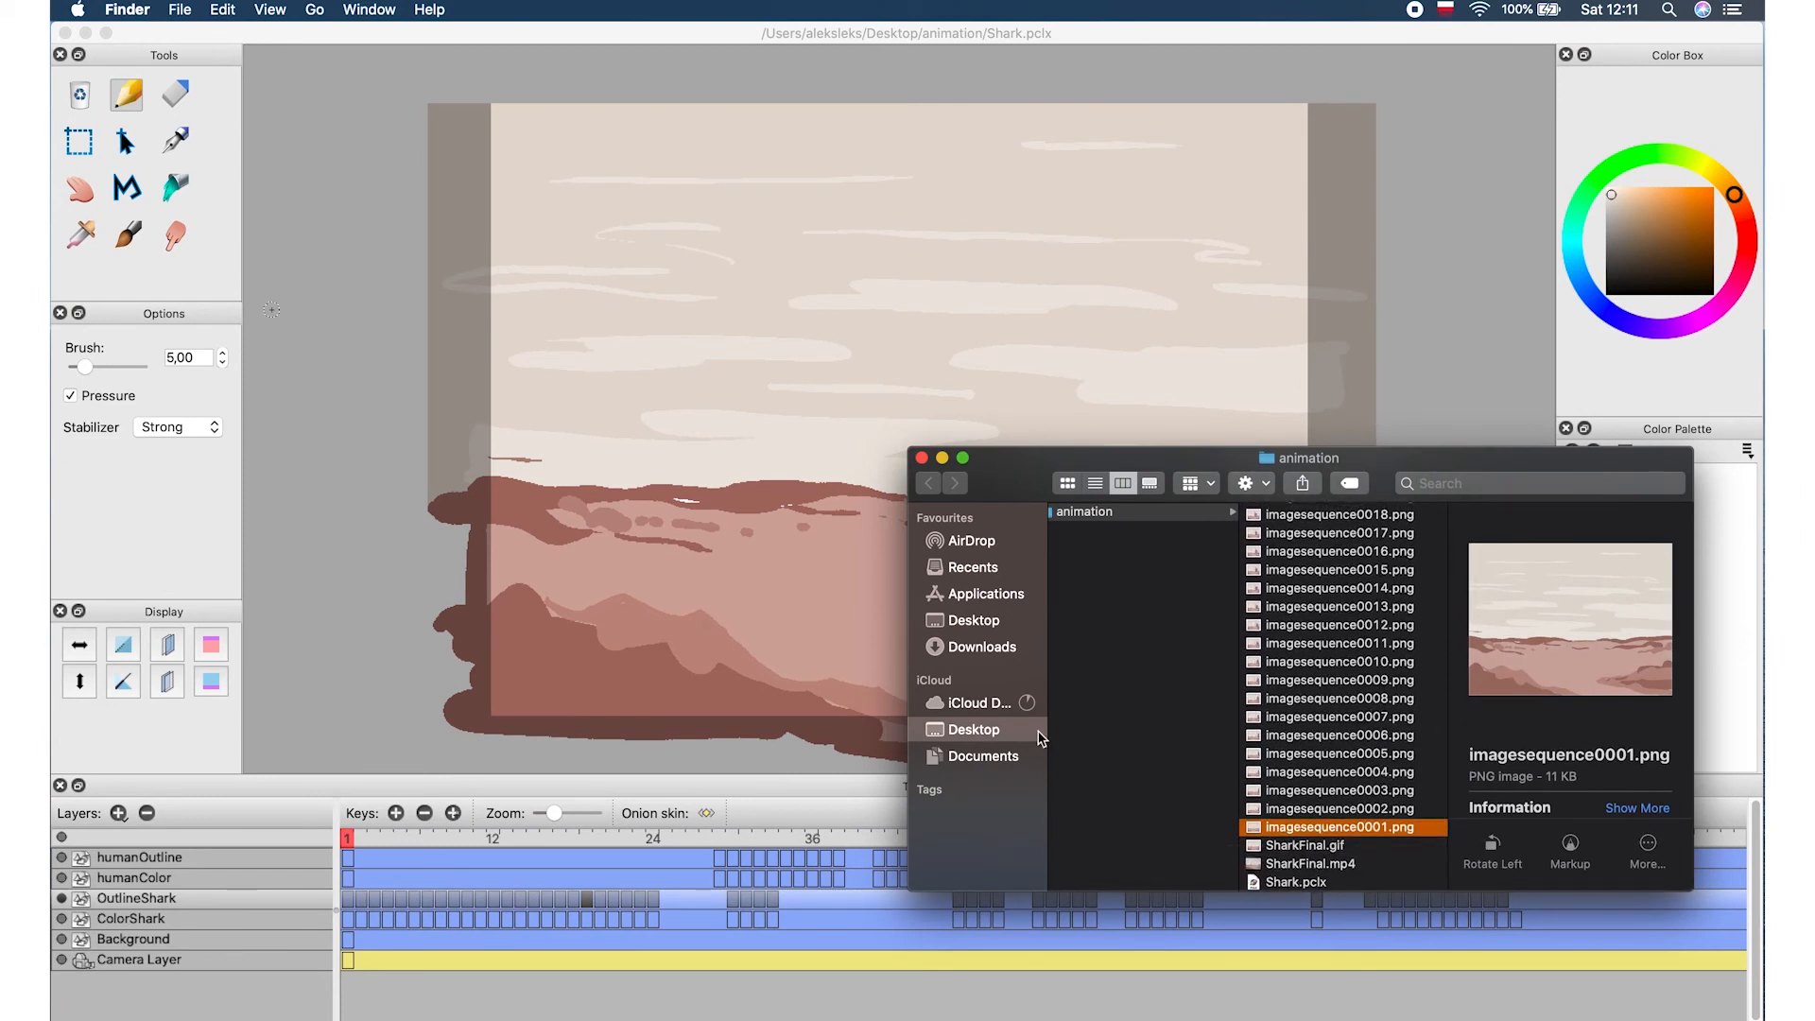
Step through the imagesequence PNG files to preview each exported frame
key(Up)
key(Up)
key(Up)
key(Up)
key(Up)
key(Up)
key(Up)
key(Up)
key(Up)
key(Up)
key(Up)
key(Up)
key(Up)
key(Up)
key(Up)
key(Up)
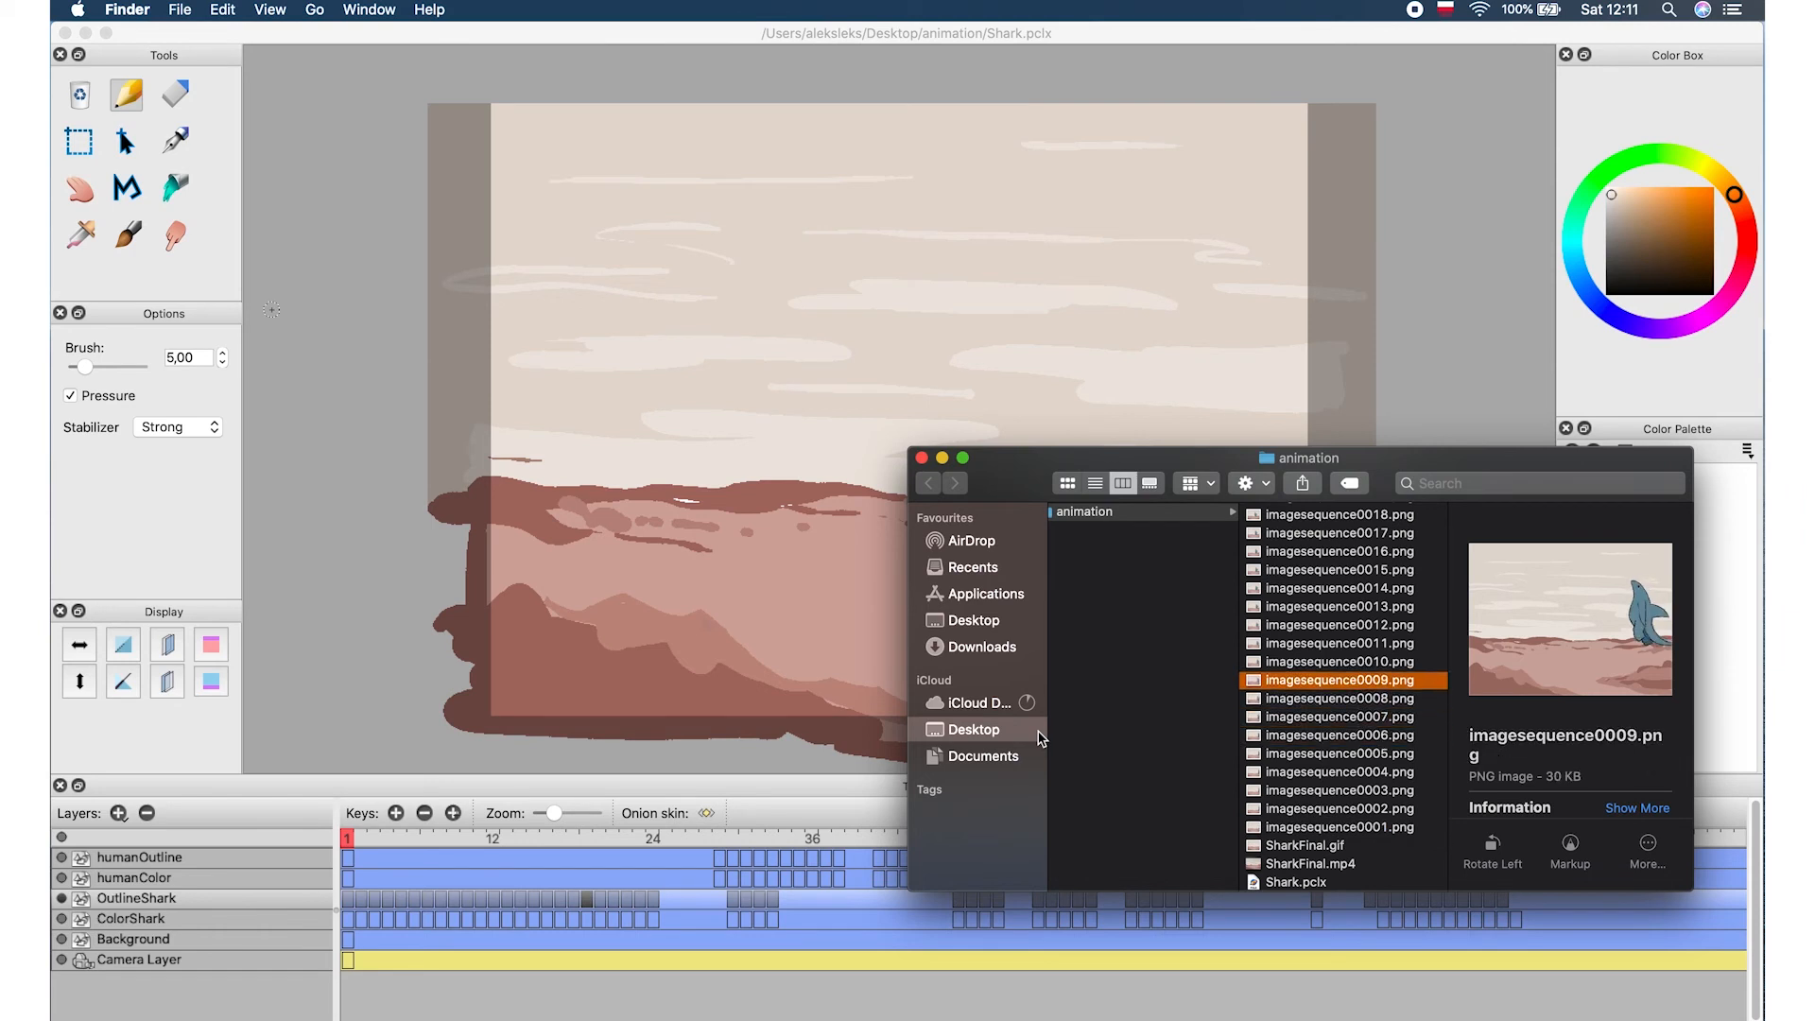
key(Up)
key(Up)
key(Up)
key(Up)
key(Up)
key(Up)
key(Up)
key(Up)
key(Up)
key(Up)
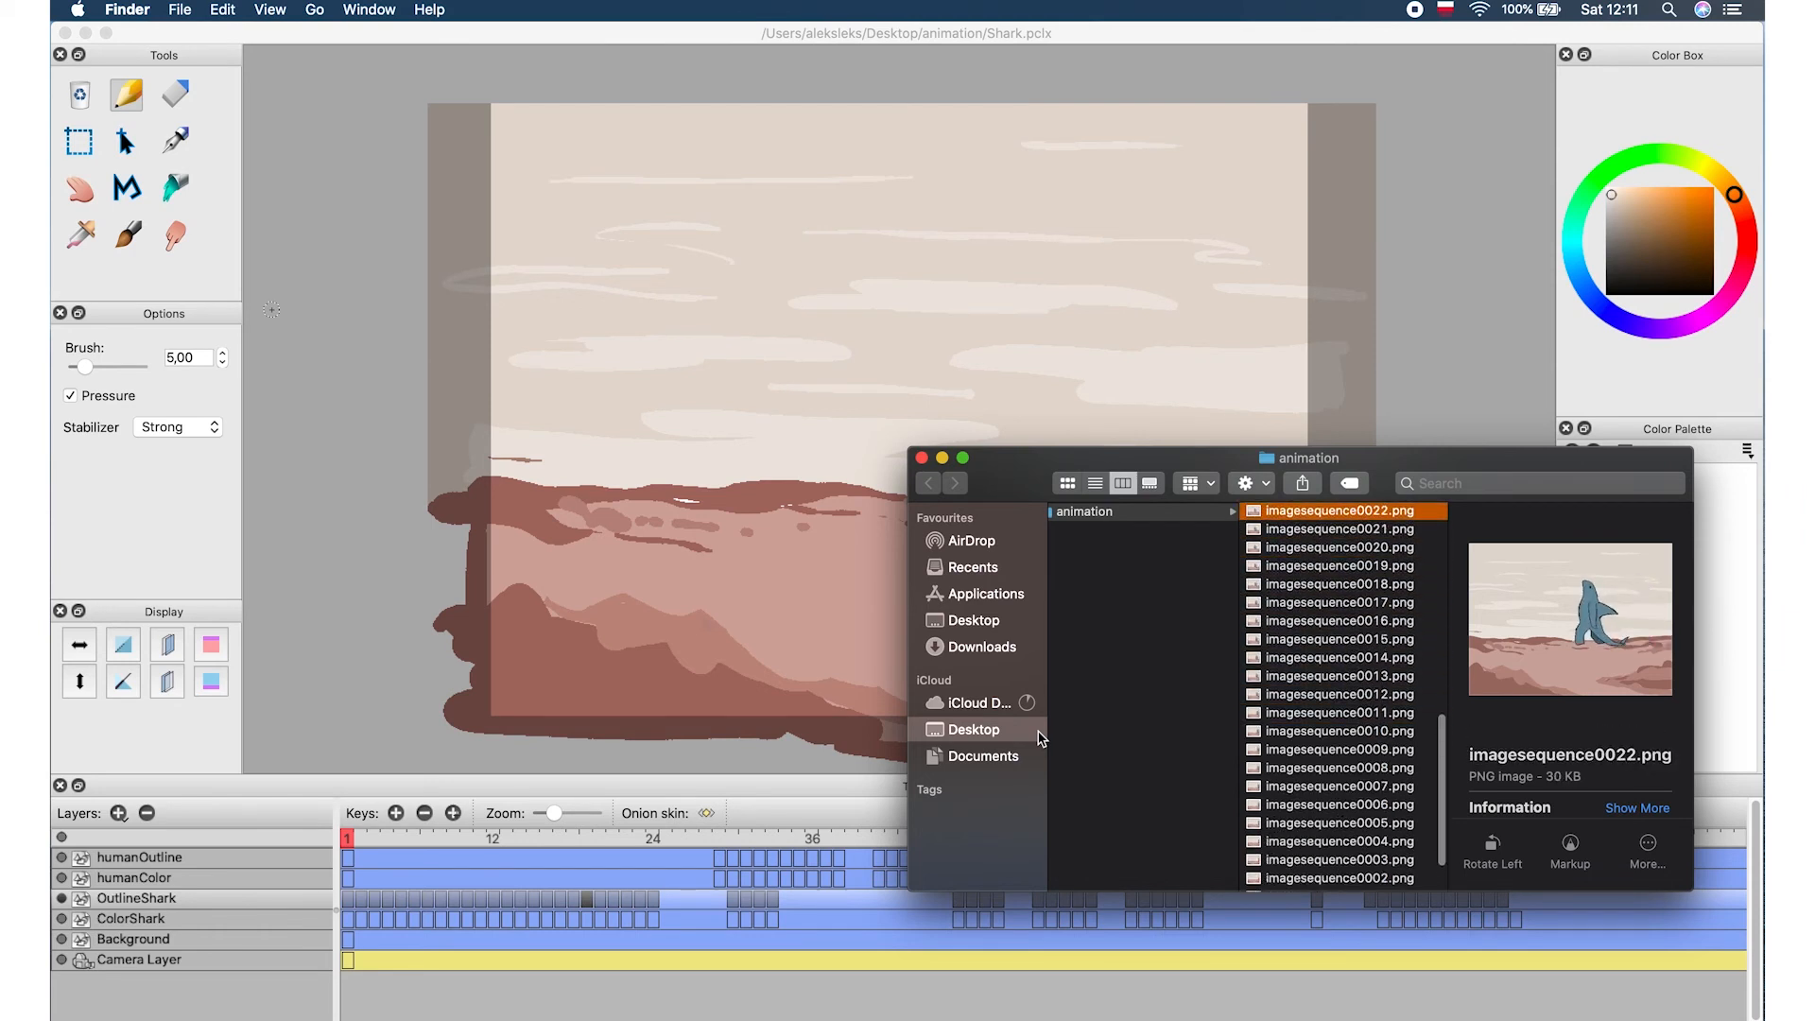
key(Up)
key(Up)
key(Up)
key(Up)
key(Up)
key(Up)
key(Up)
key(Up)
key(Up)
key(Up)
key(Up)
key(Up)
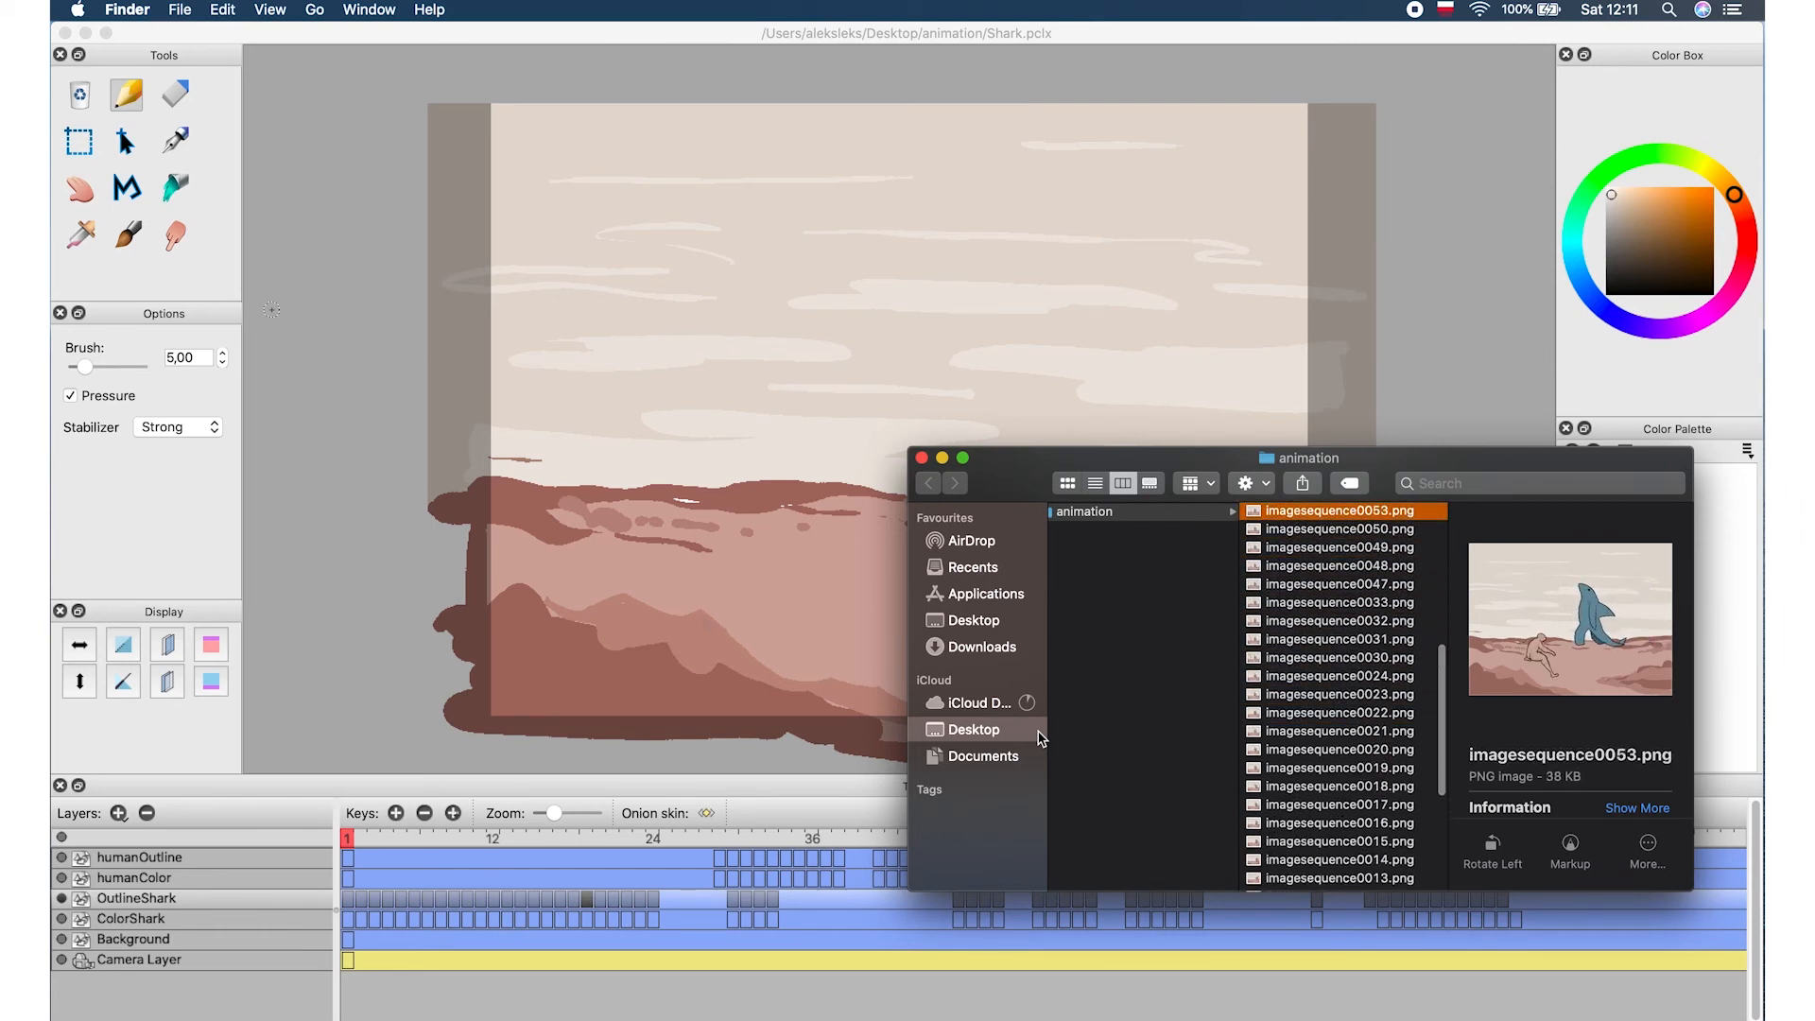
key(Up)
key(Up)
key(Up)
key(Up)
key(Up)
key(Up)
key(Up)
key(Up)
key(Up)
key(Up)
key(Up)
key(Up)
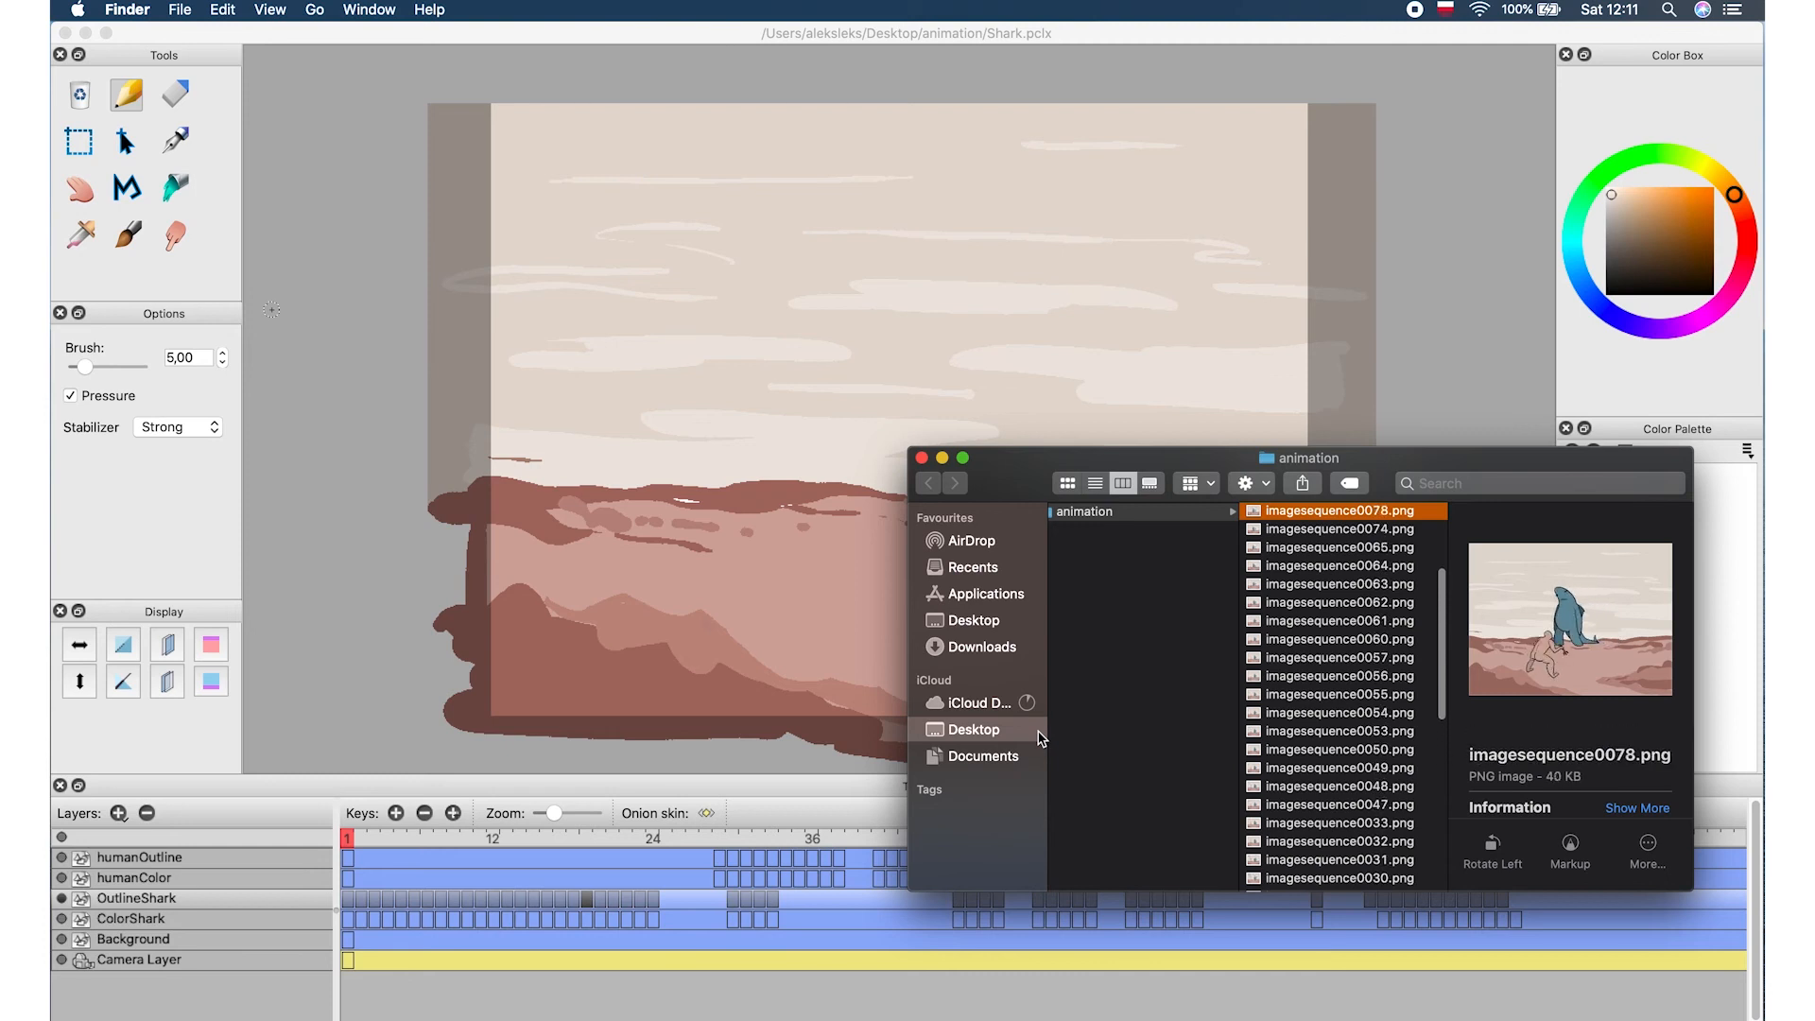
key(Up)
key(Up)
key(Up)
key(Up)
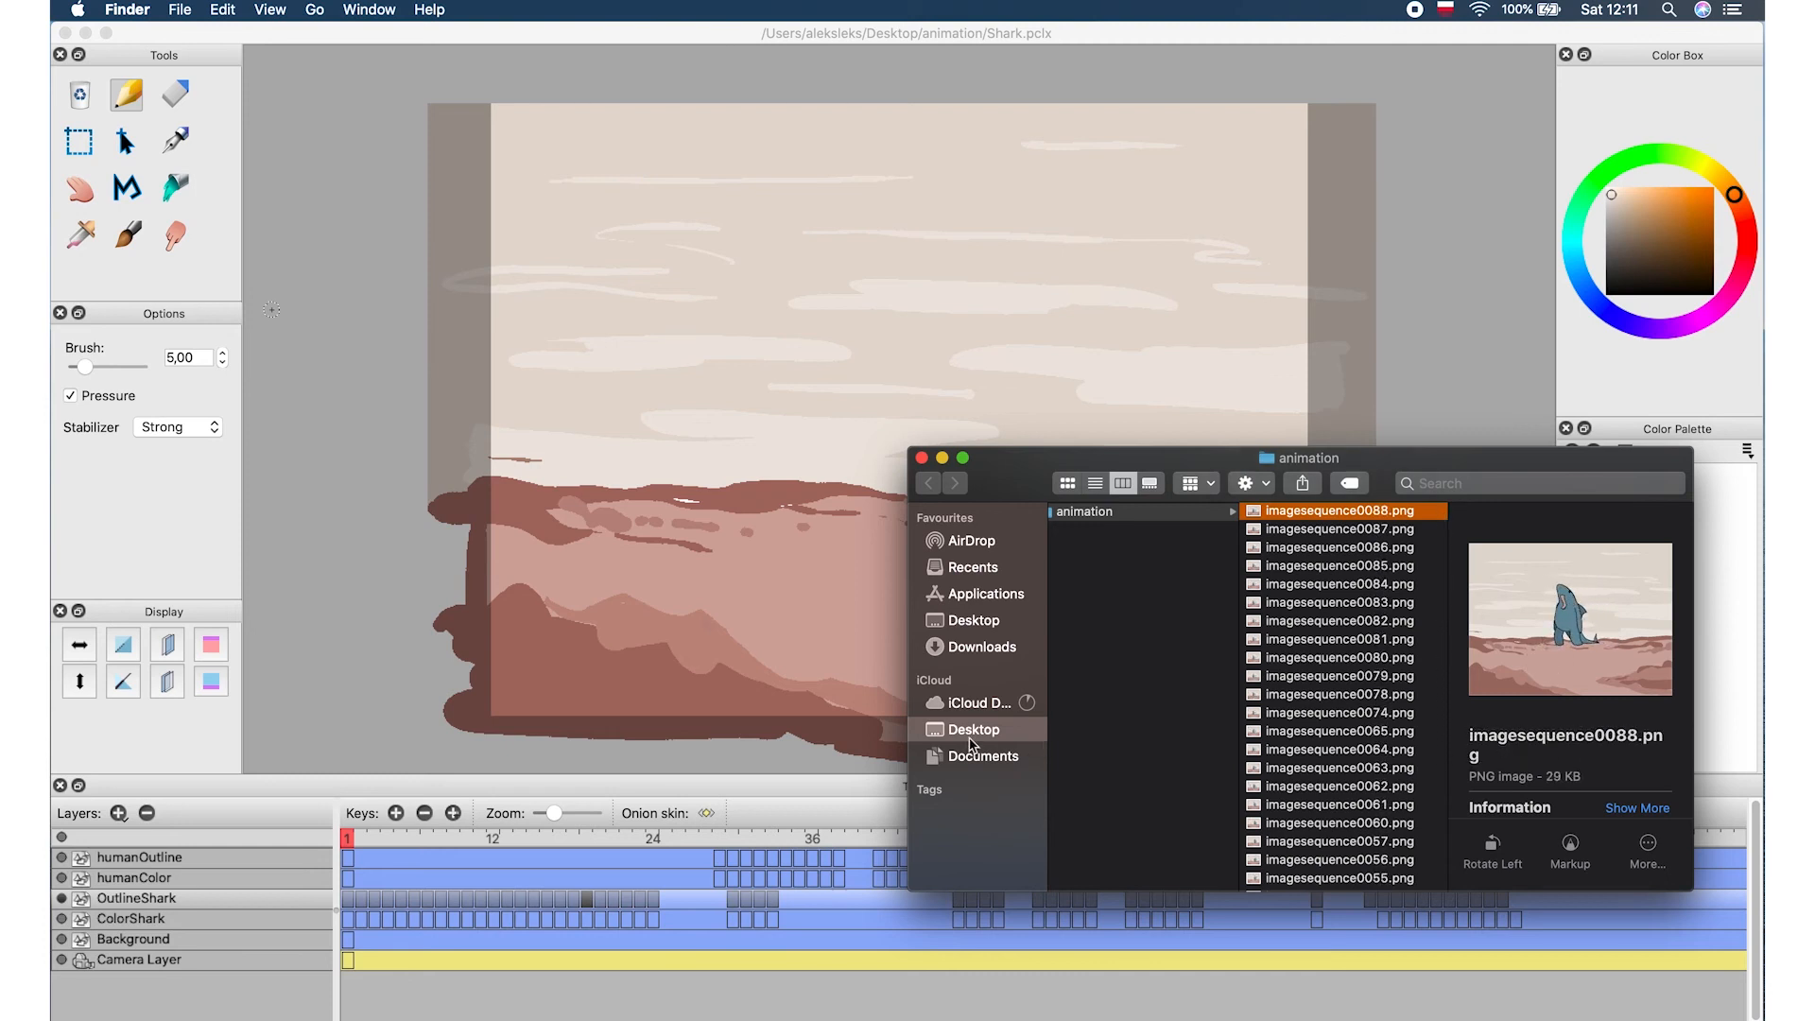
Return to Pencil2D and review the available export formats
click(180, 10)
click(529, 140)
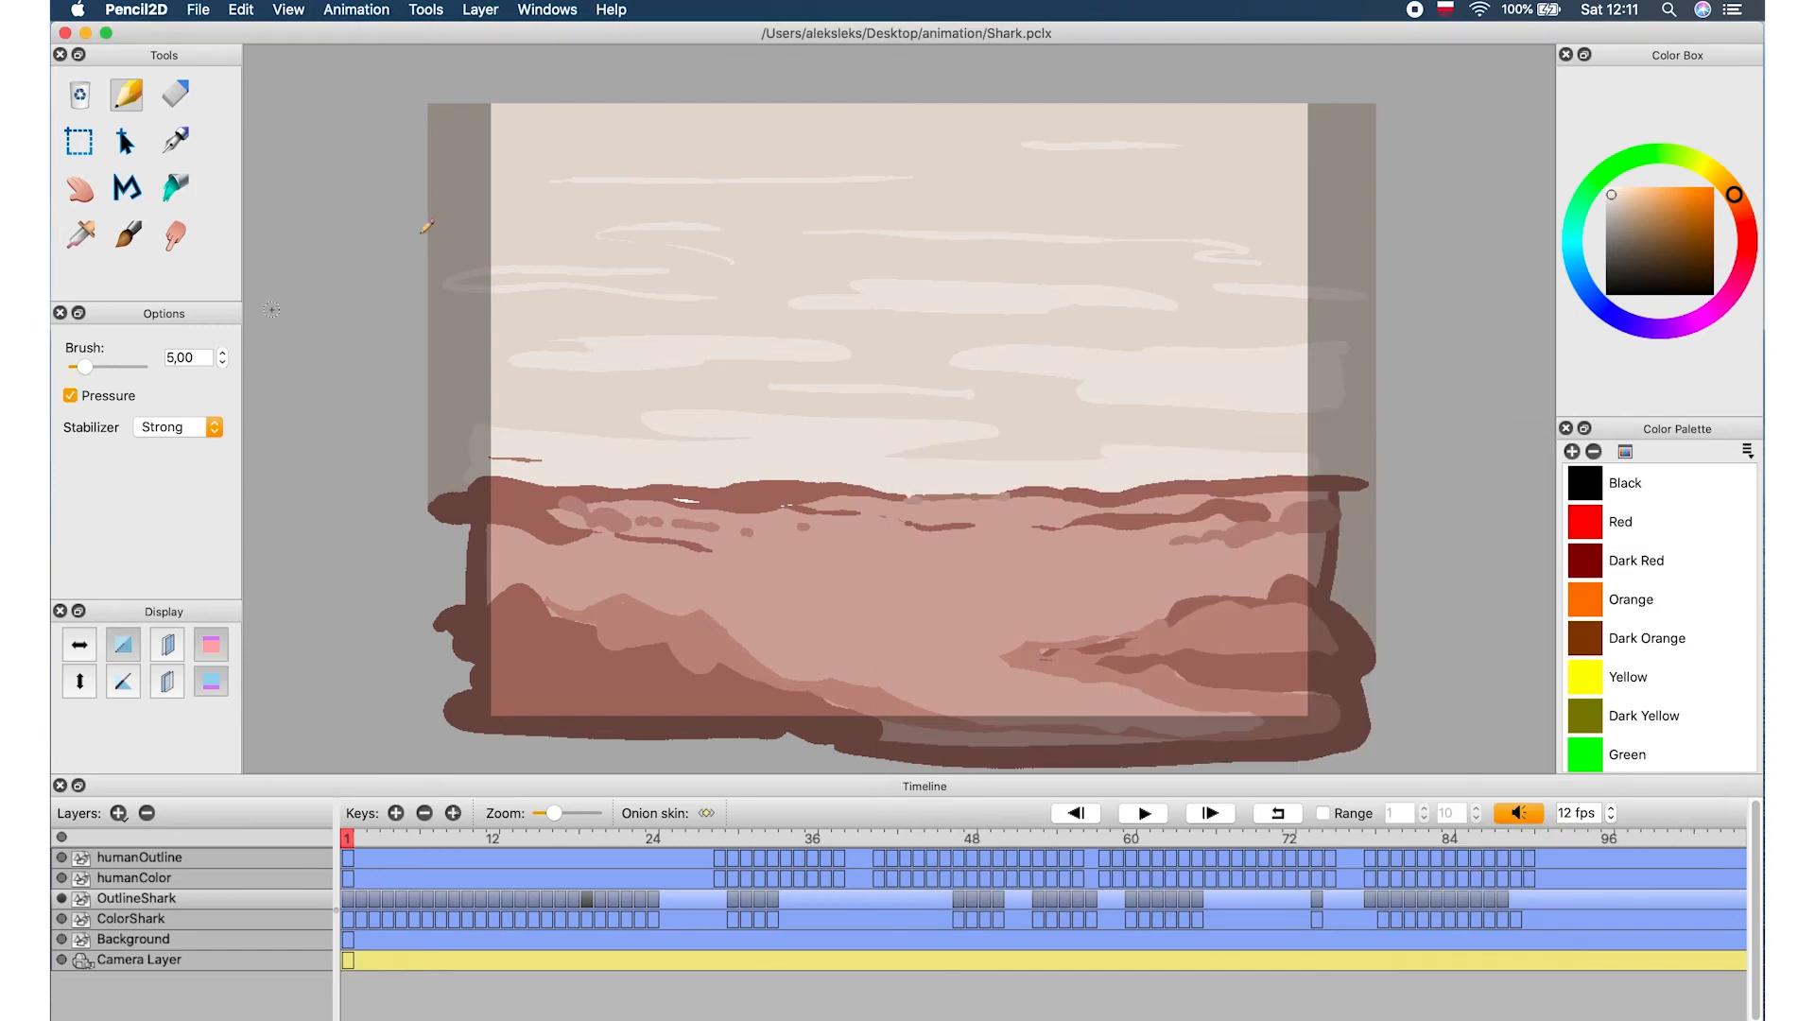
click(198, 10)
mouse_move(201, 11)
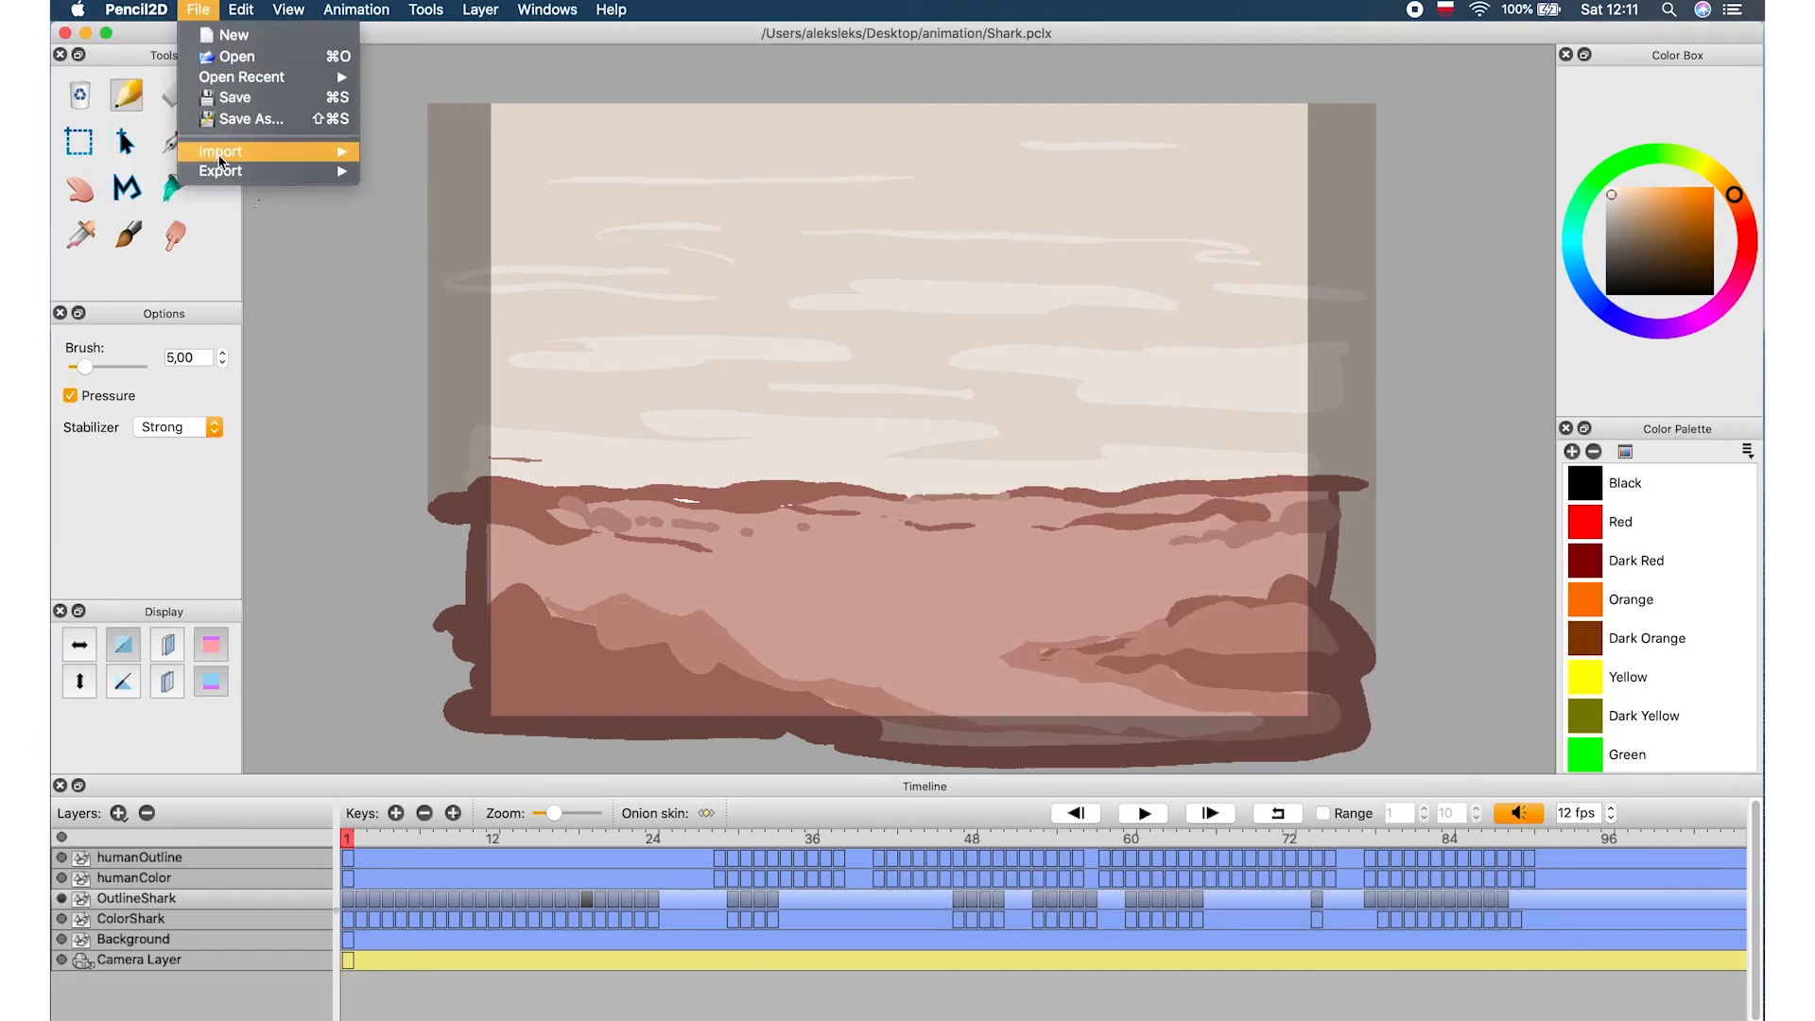
mouse_move(220, 172)
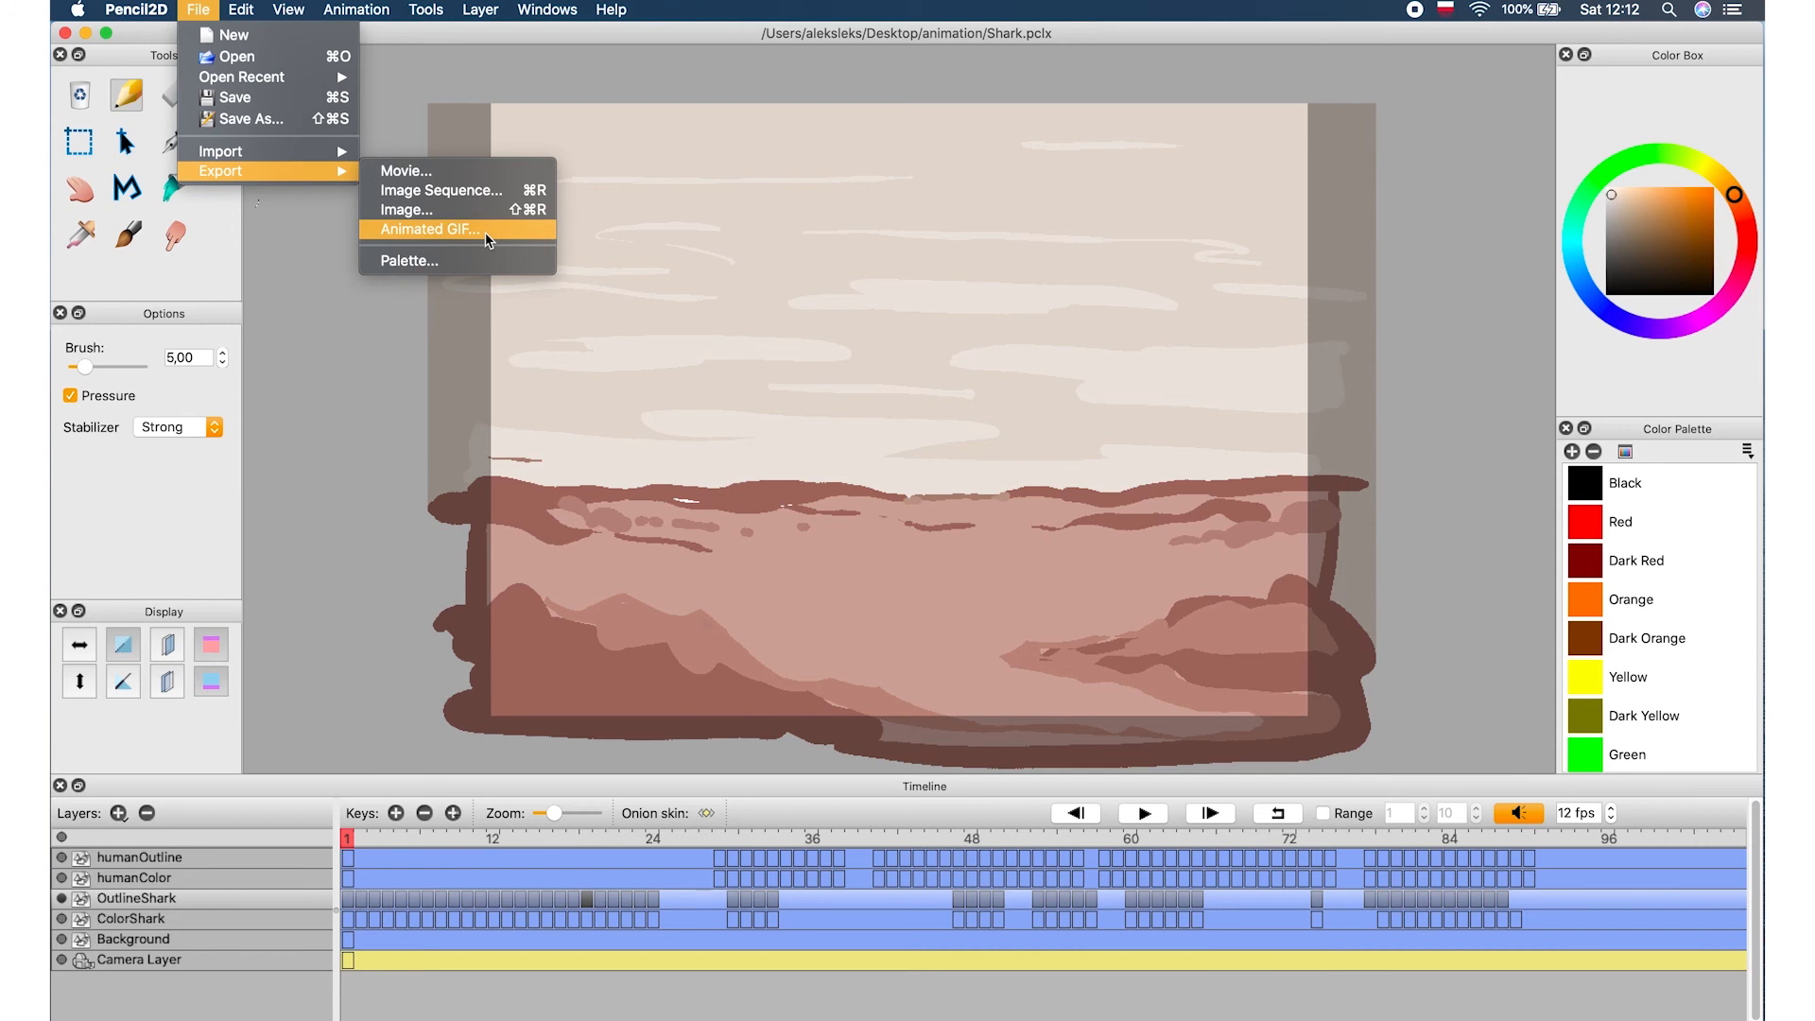
click(321, 452)
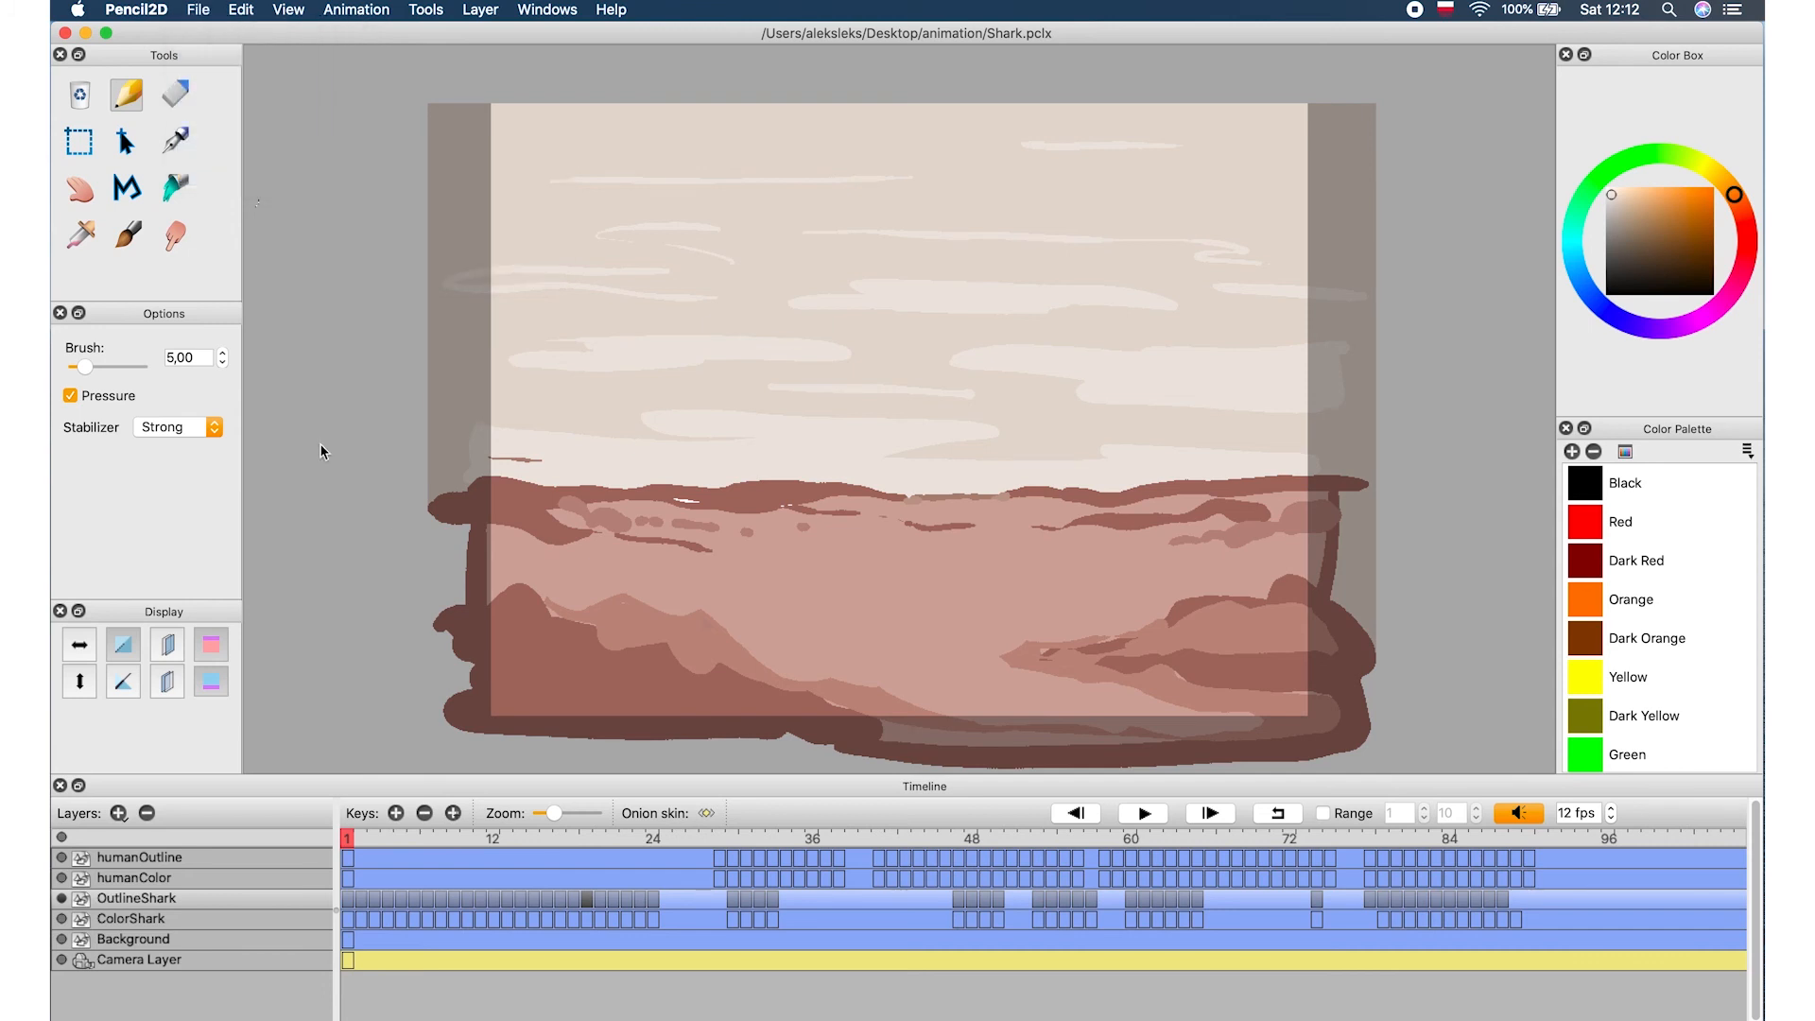